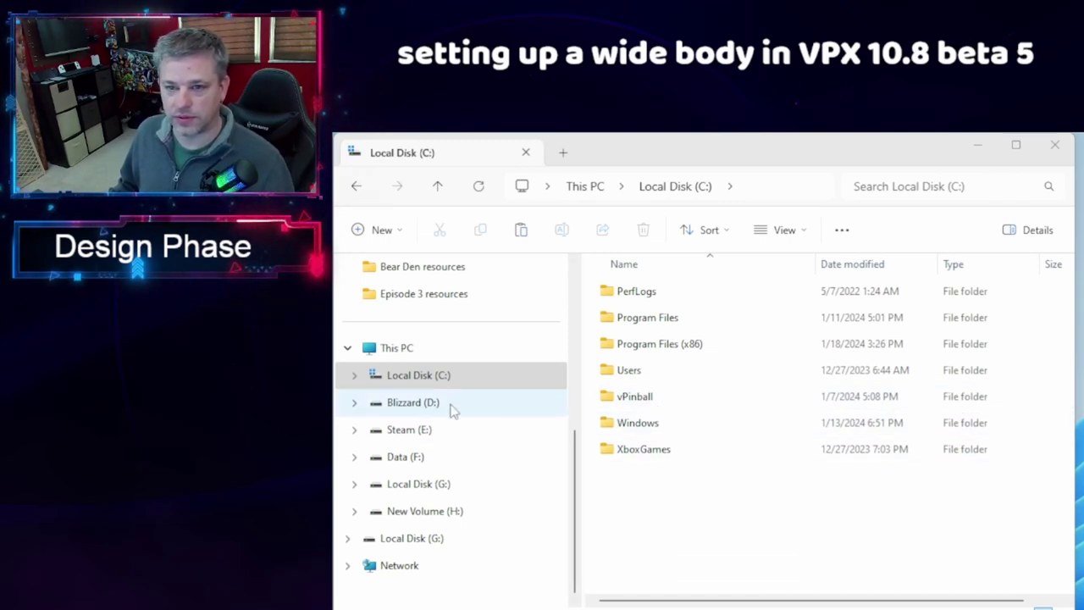
Launch VPinballX64.exe from the vPinball\VisualPinball folder.
double_click(636, 404)
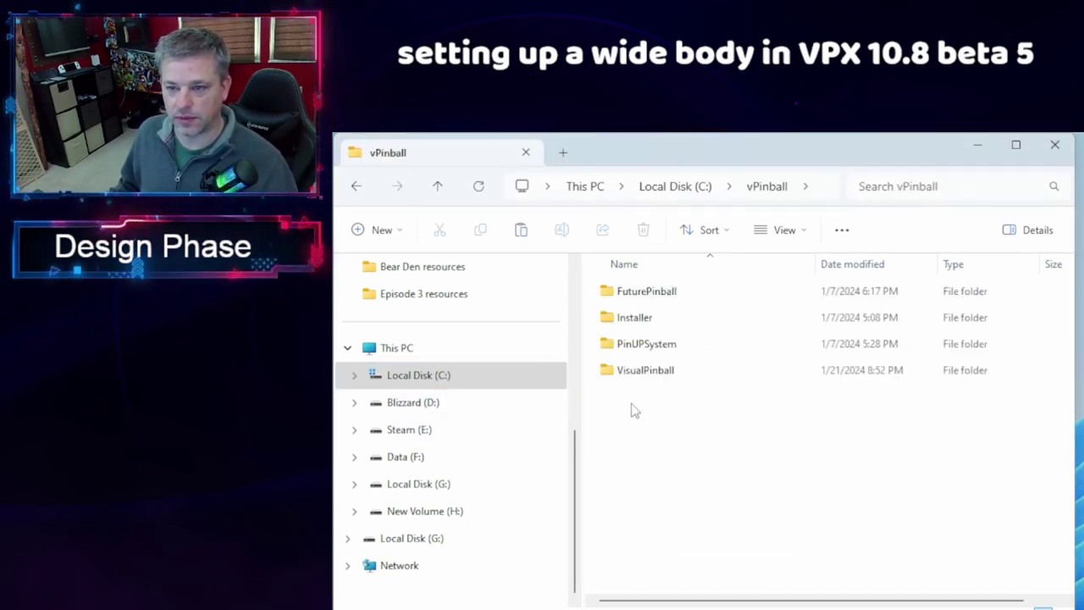
double_click(656, 373)
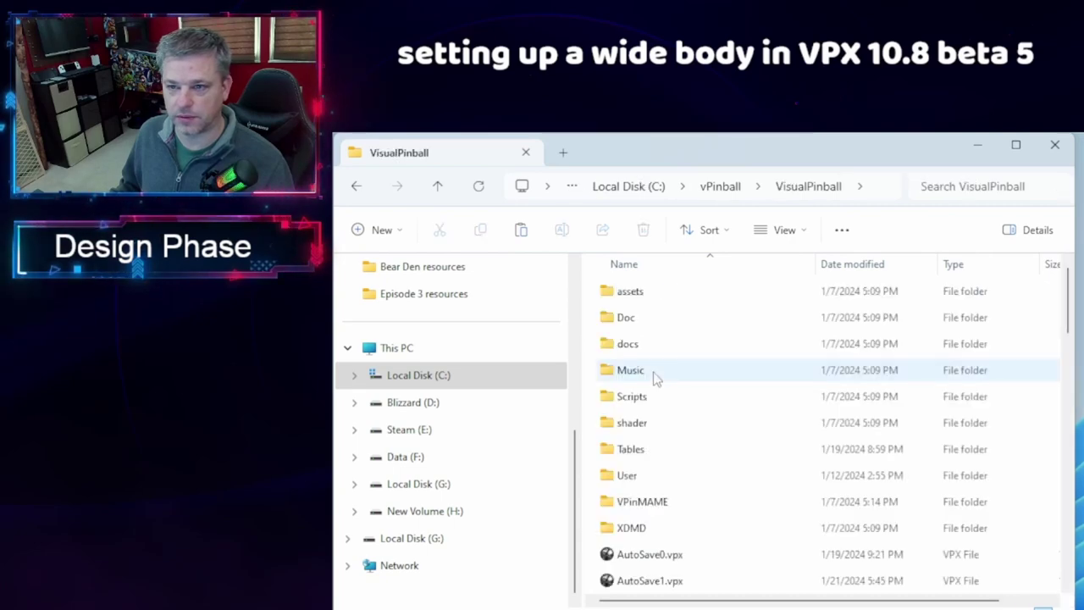
scroll(695, 466, down, 10)
scroll(693, 466, down, 3)
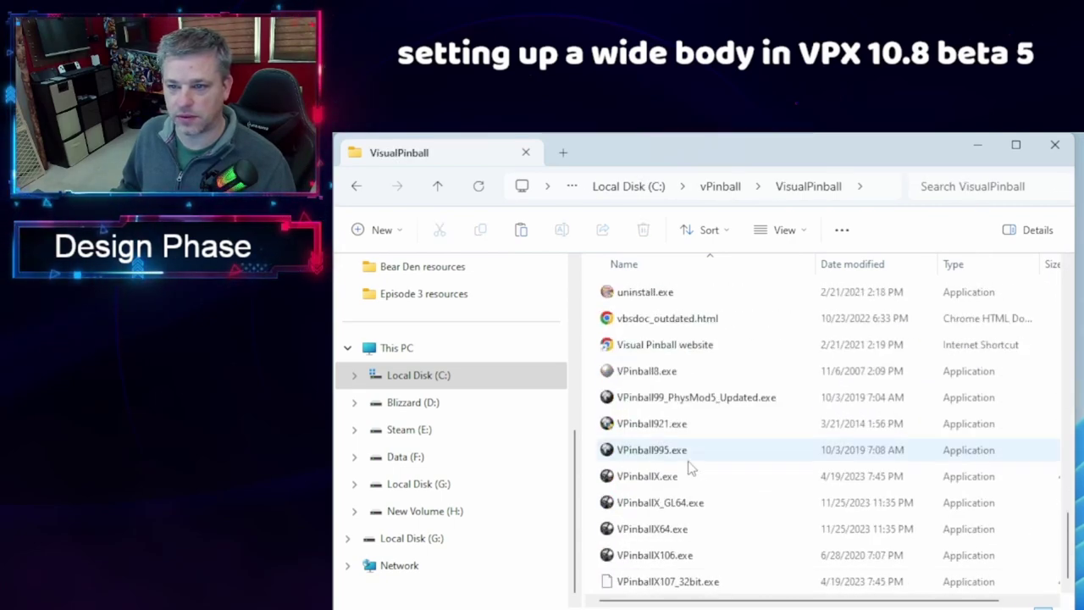
double_click(650, 533)
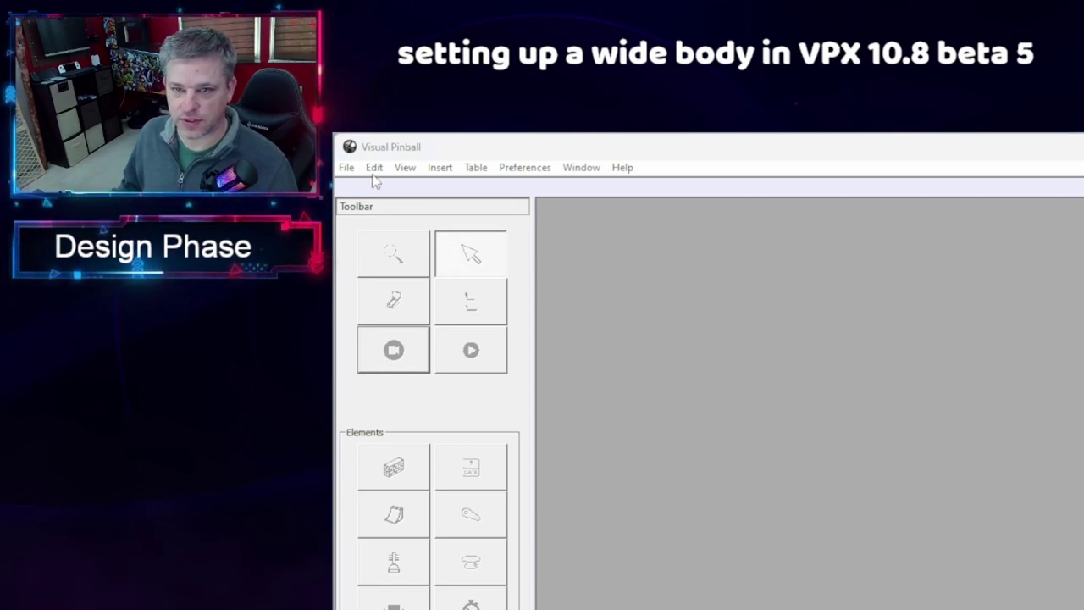
Create a new blank table, Table1, via File > New > New Table.
click(347, 167)
mouse_move(379, 200)
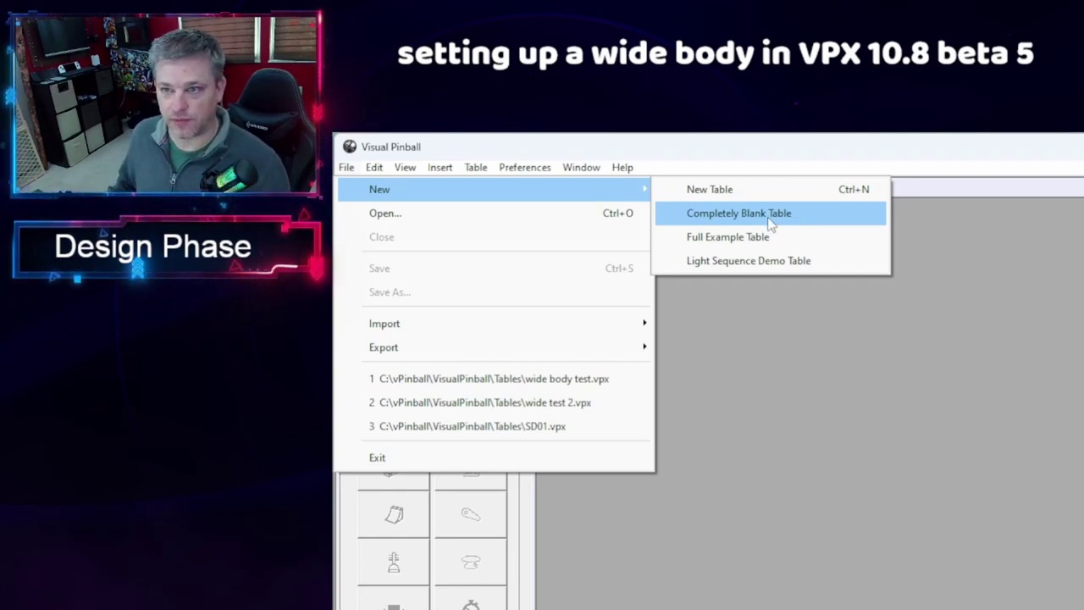
click(747, 190)
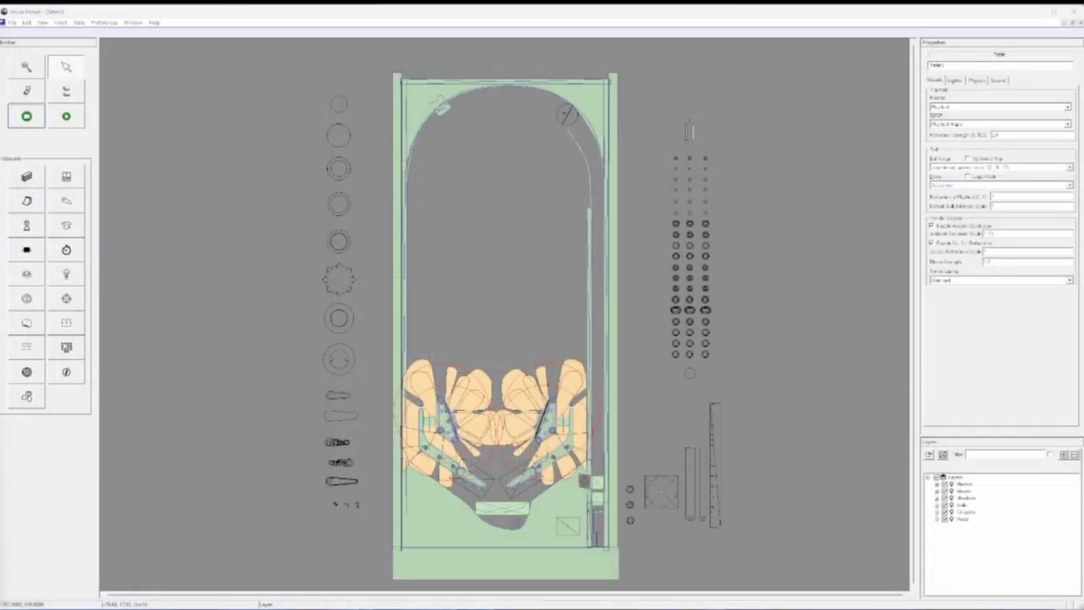
Look over the new Table1 layout, then start a test play.
scroll(229, 423, up, 1)
scroll(390, 227, down, 1)
scroll(649, 278, up, 1)
scroll(653, 300, down, 4)
scroll(658, 331, up, 3)
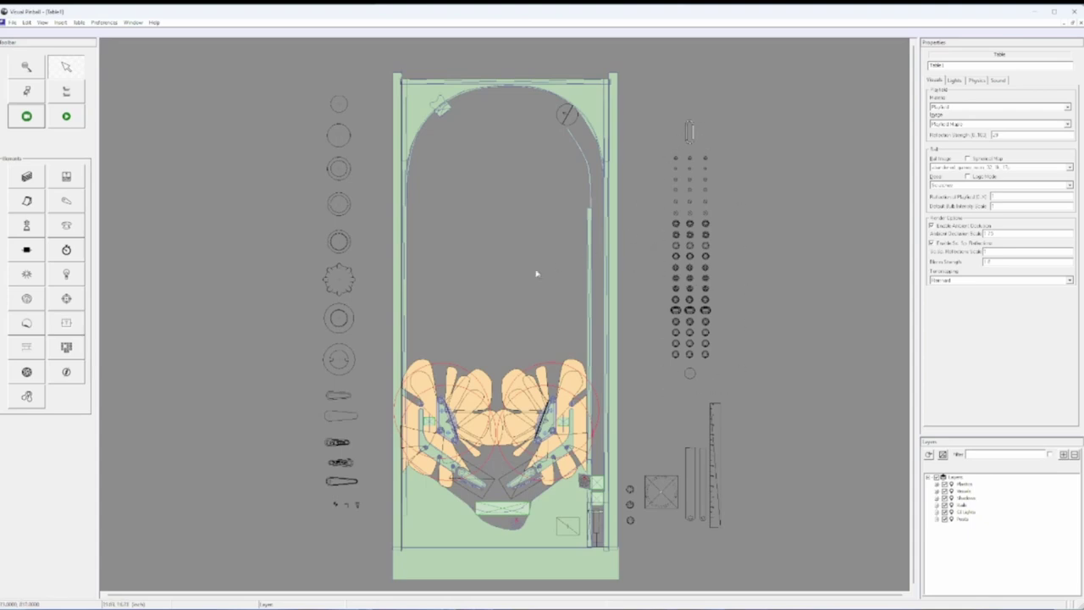
click(66, 116)
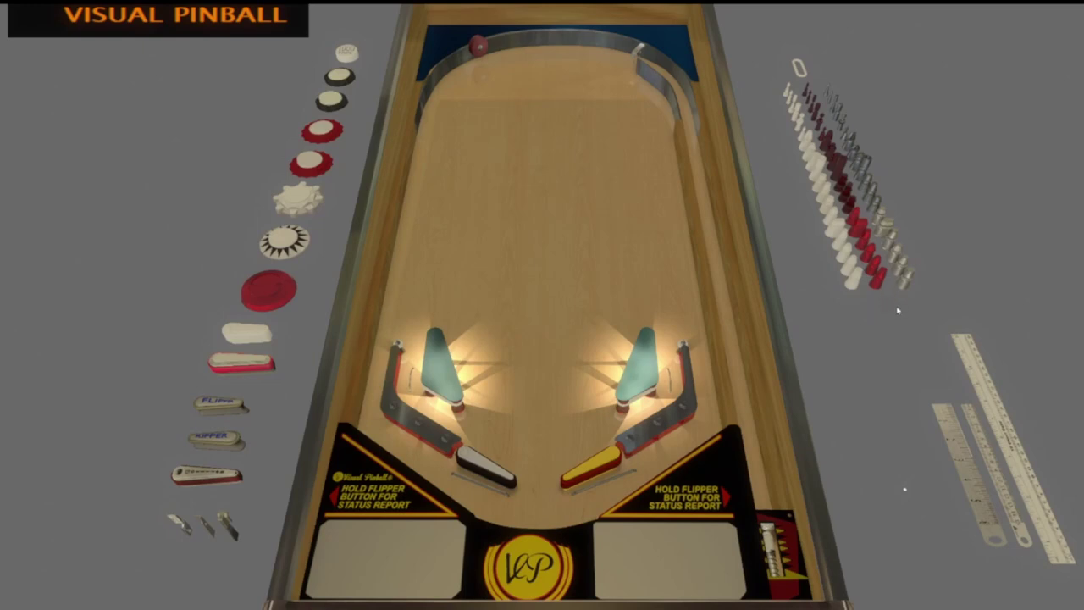
Quit the test play with Q twice to get back to the Table1 editor.
scroll(519, 382, up, 1)
key(q)
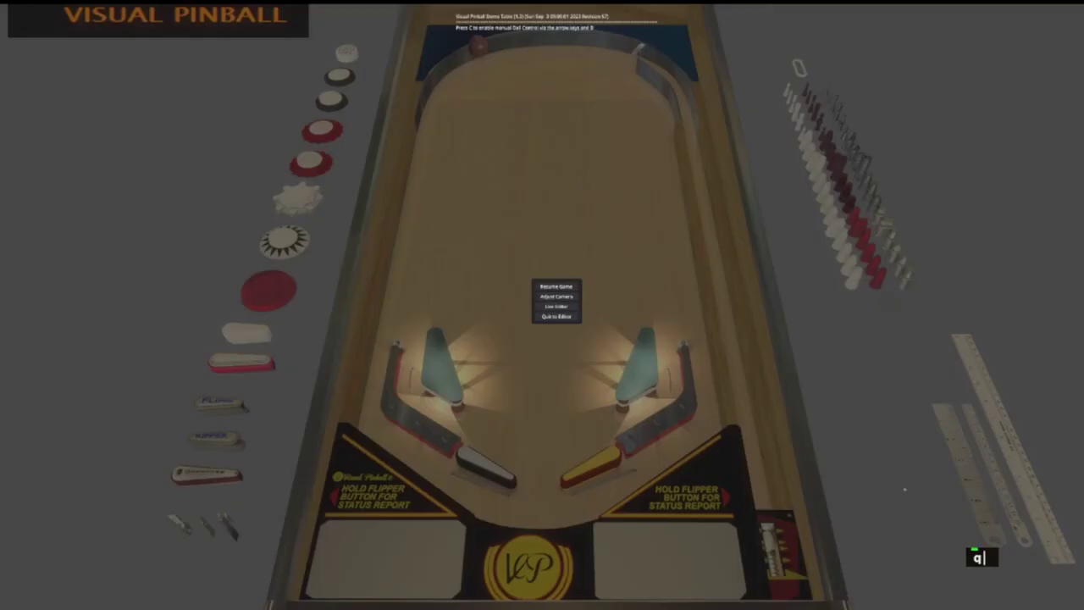
key(q)
scroll(649, 445, up, 1)
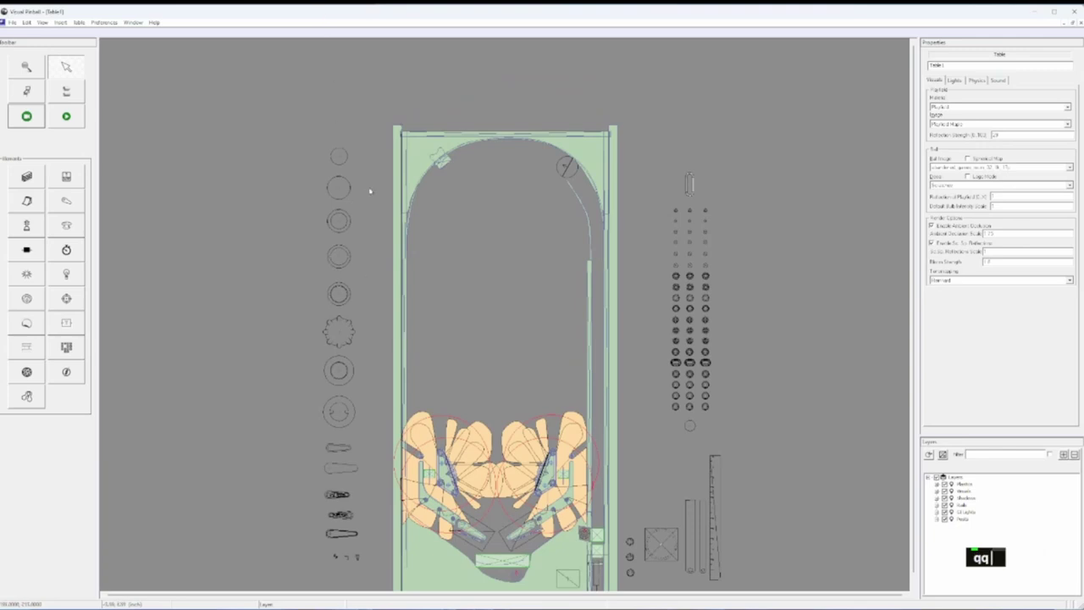
scroll(368, 185, down, 2)
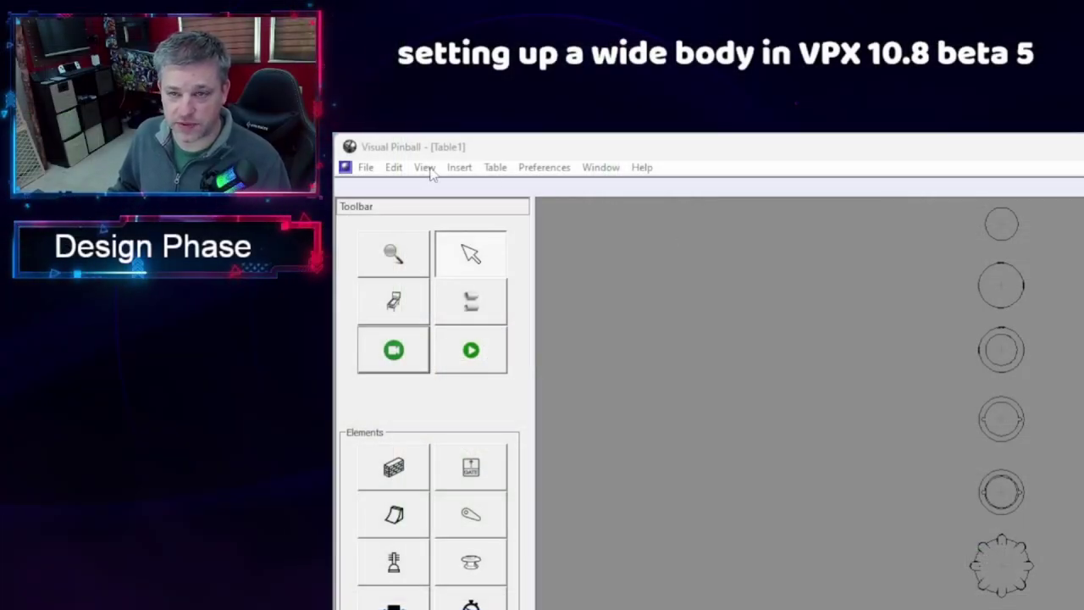
Turn on the grid overlay and open the Dimensions Manager, centred on screen.
click(428, 168)
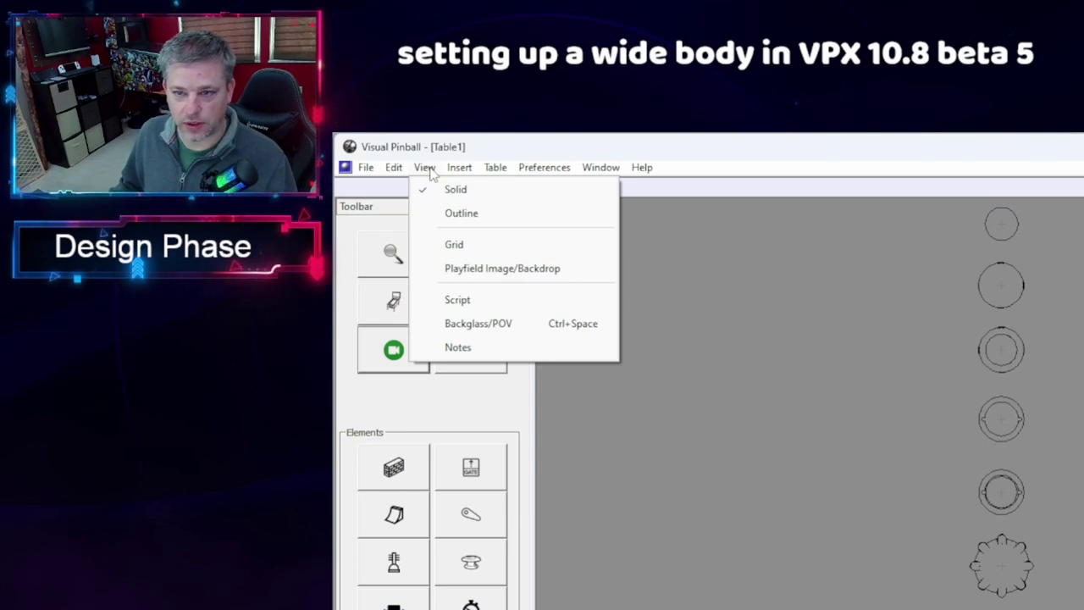
click(455, 244)
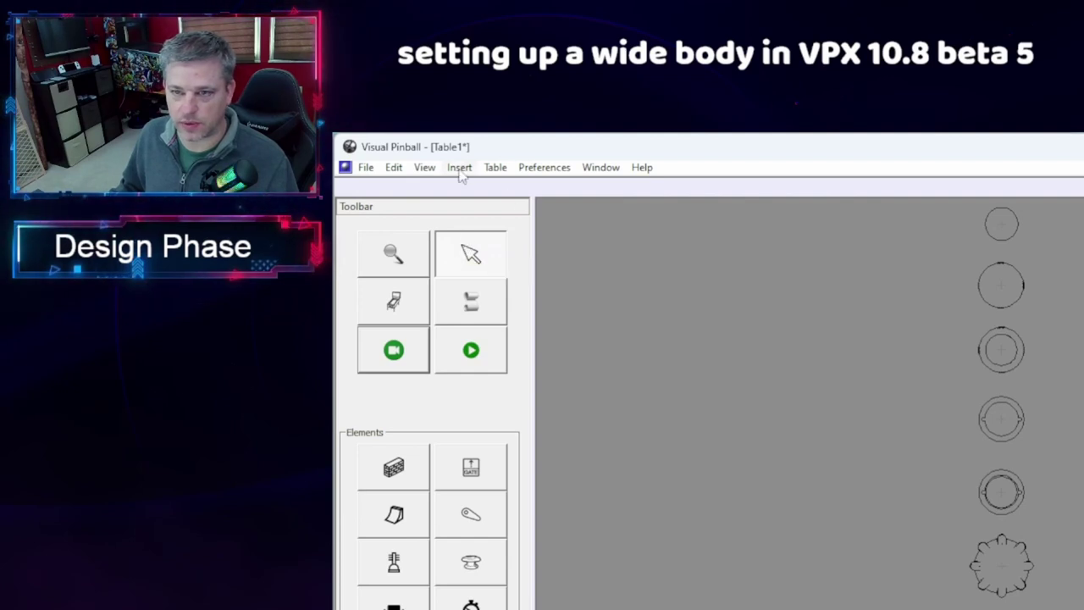
click(506, 170)
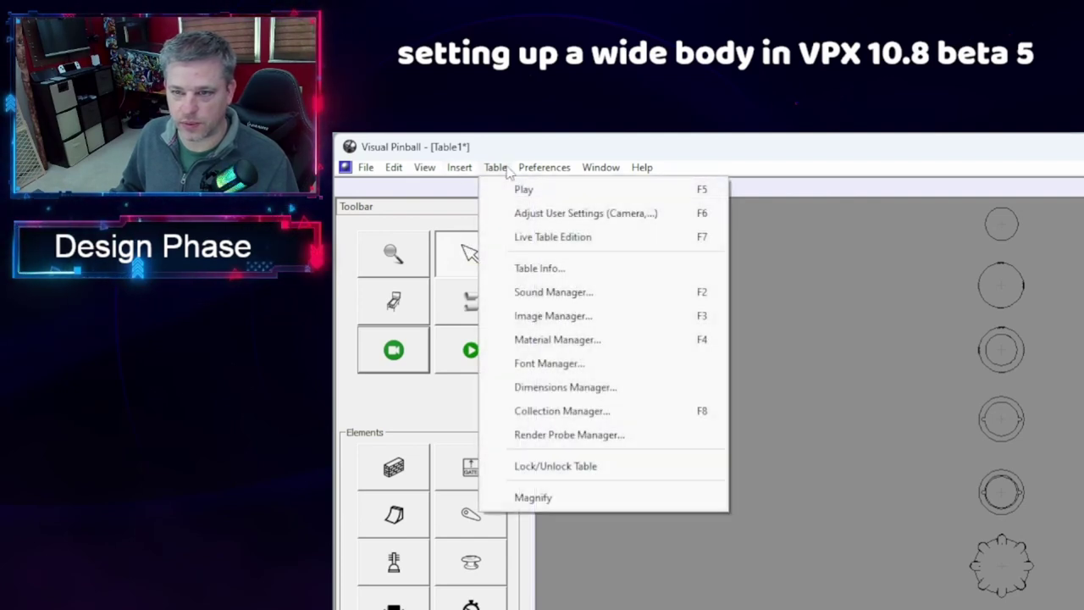
click(547, 389)
drag(1074, 539, 610, 203)
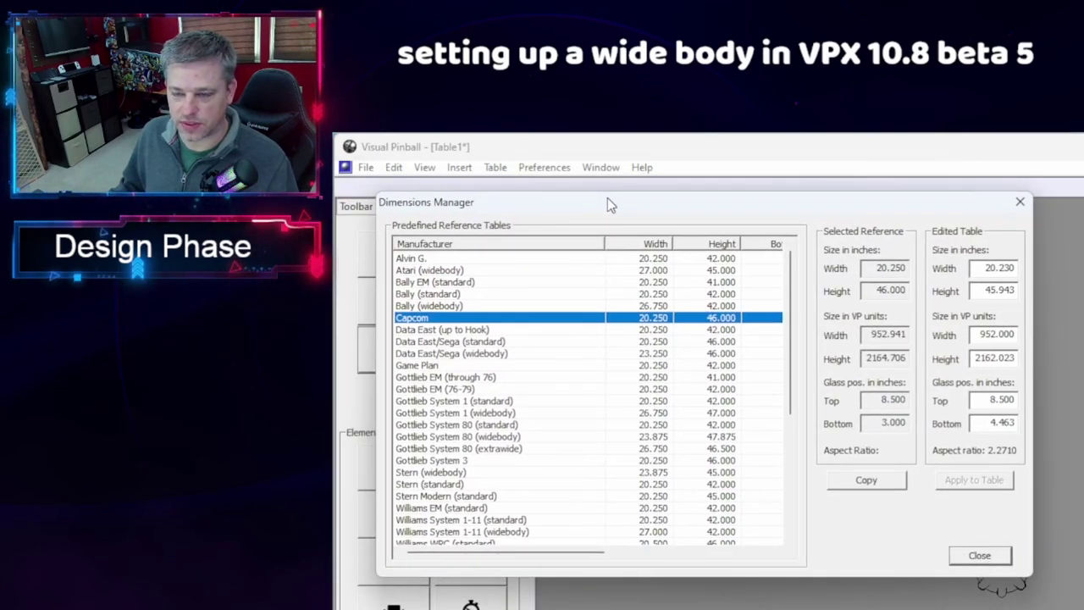
Copy the Data East/Sega widebody size (23.250 × 46.000 in) onto Table1, apply it, and close.
scroll(785, 308, down, 6)
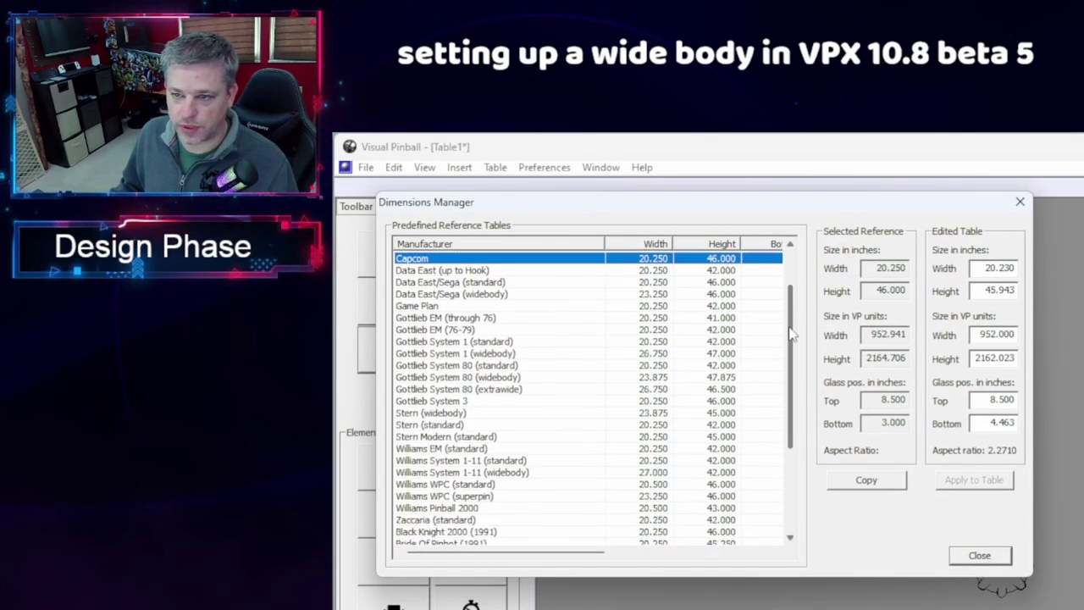
scroll(784, 381, up, 5)
click(783, 281)
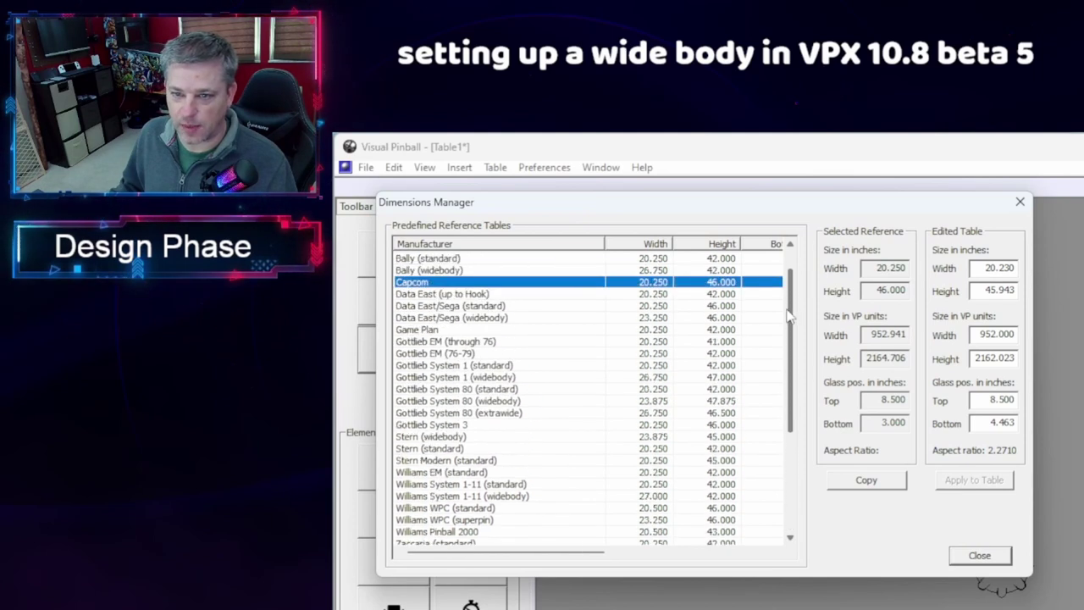
scroll(785, 286, up, 1)
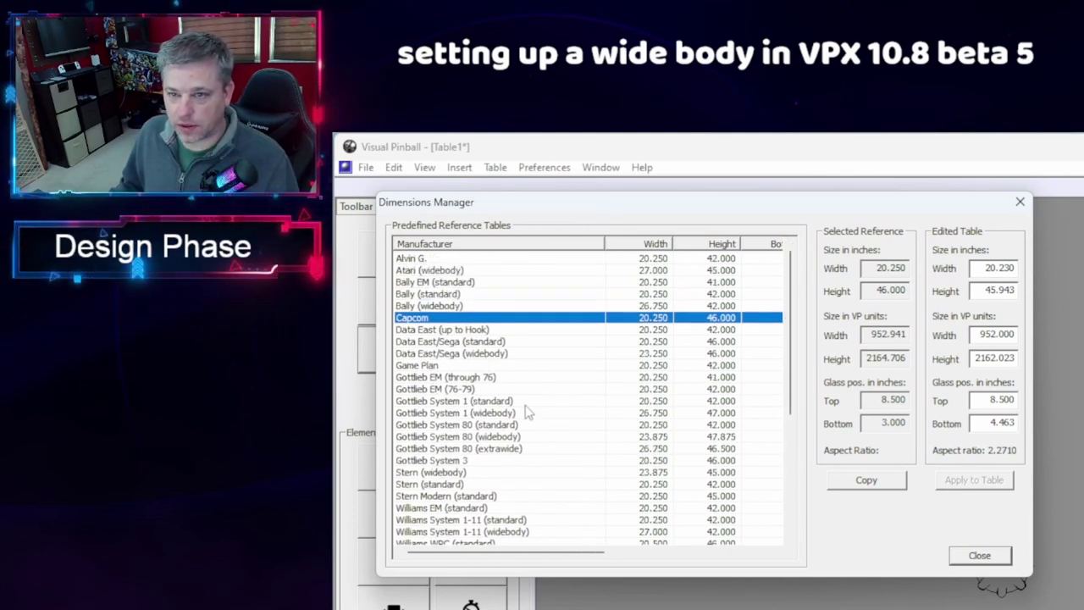
click(500, 354)
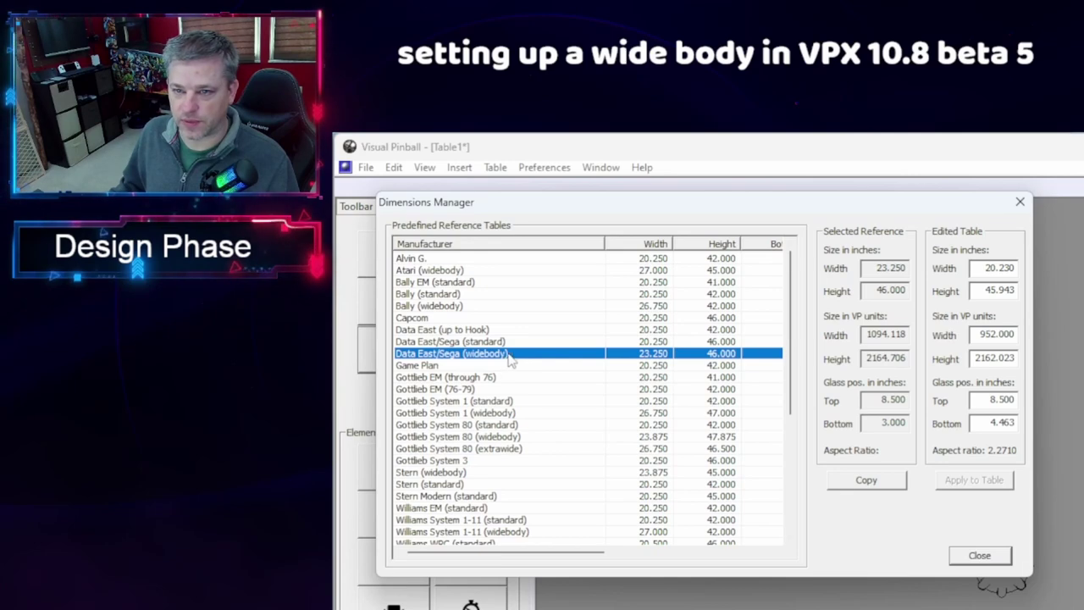
click(889, 482)
click(974, 479)
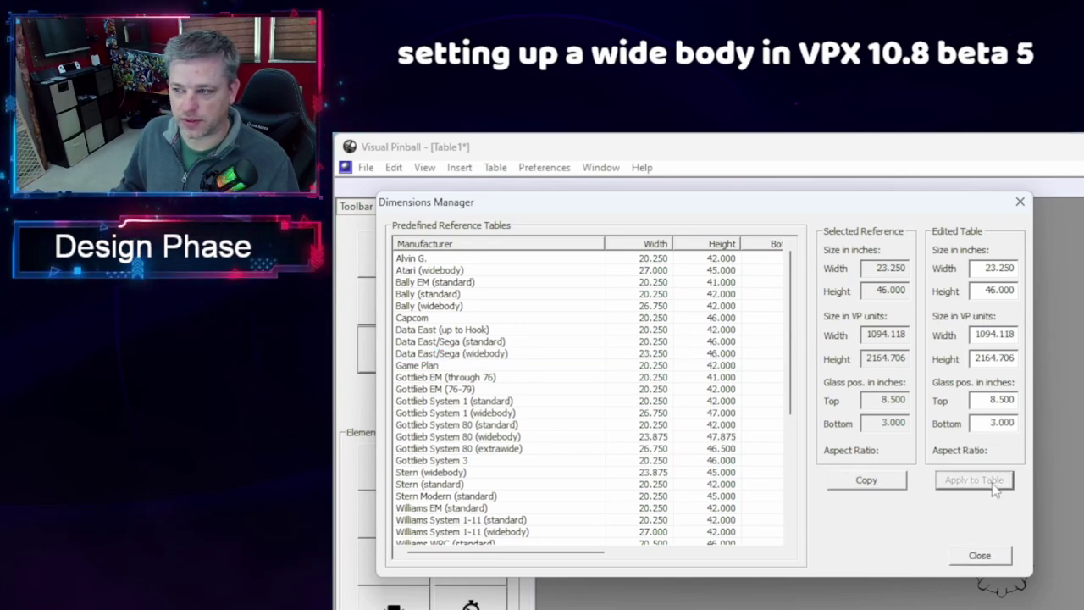
click(982, 555)
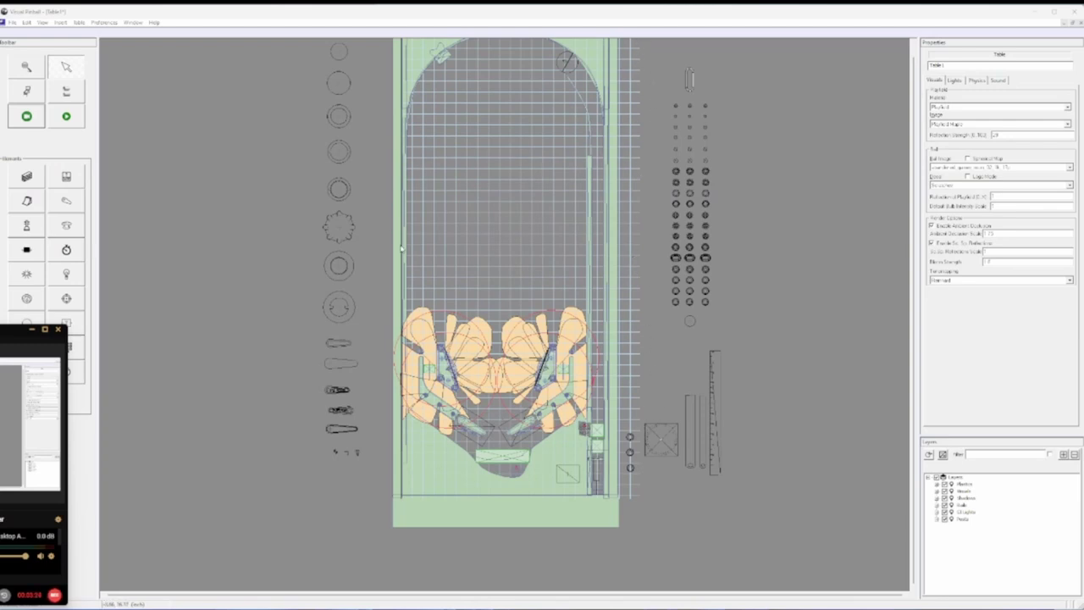
Test-play the widened table, quit back, then box-select every object on the playfield.
scroll(611, 238, up, 1)
scroll(611, 237, down, 1)
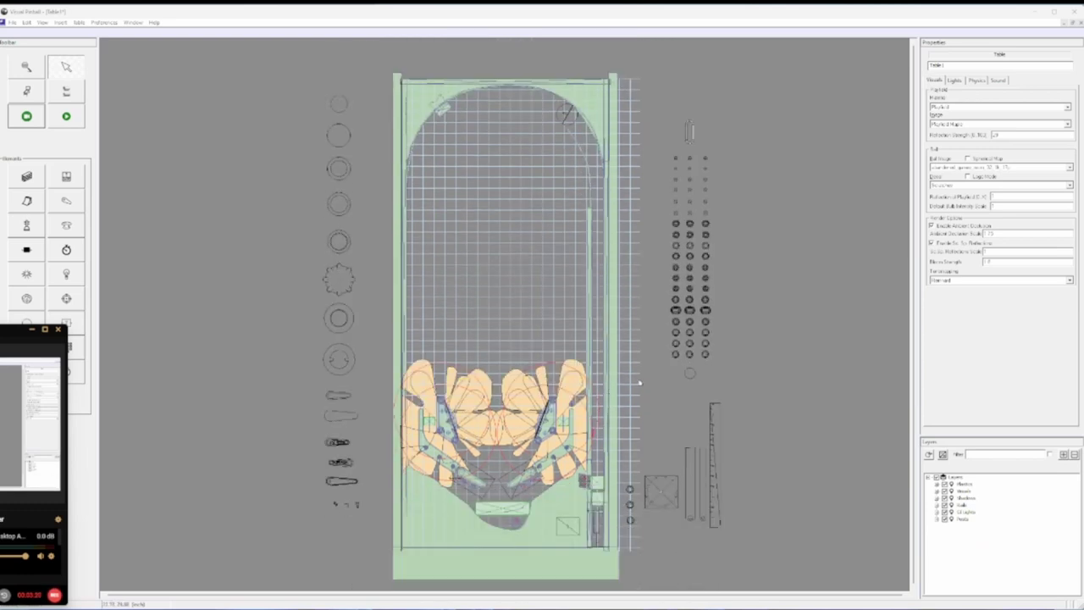
click(67, 116)
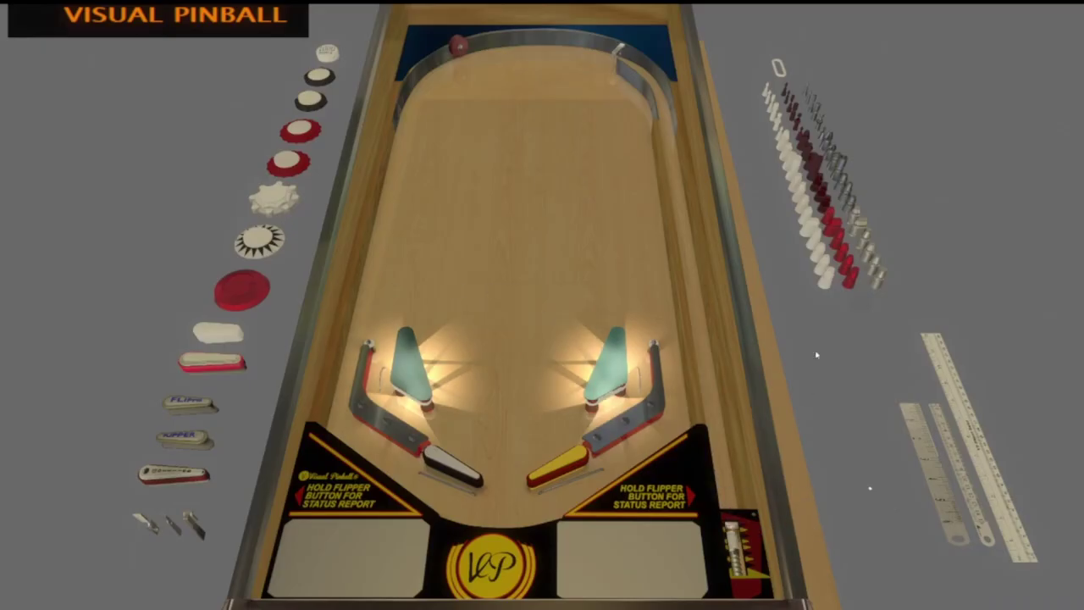
scroll(209, 344, up, 1)
key(q)
key(q)
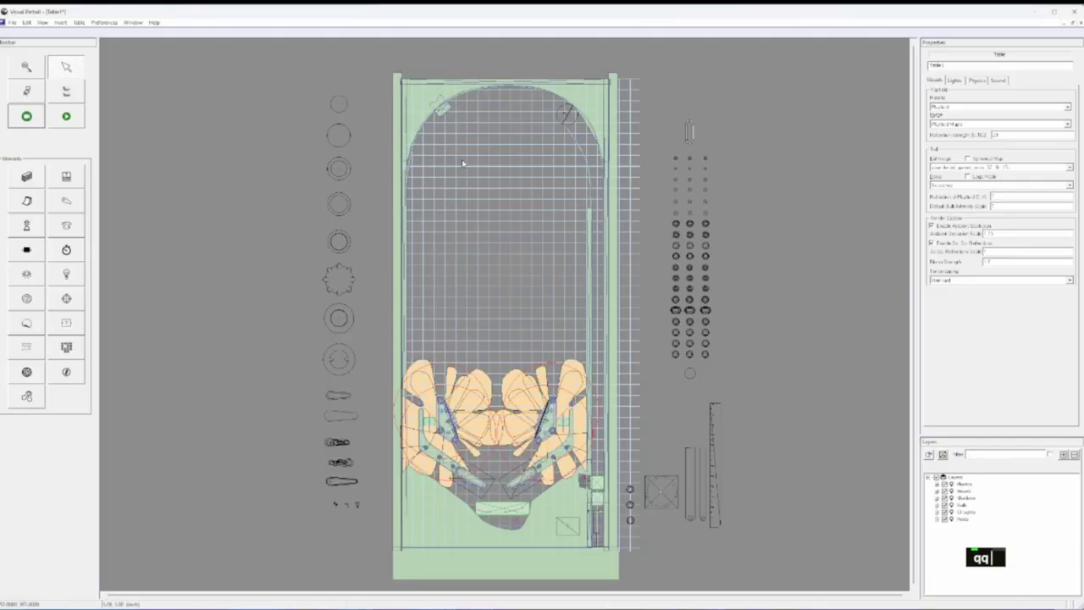
drag(374, 54, 455, 144)
drag(547, 263, 630, 590)
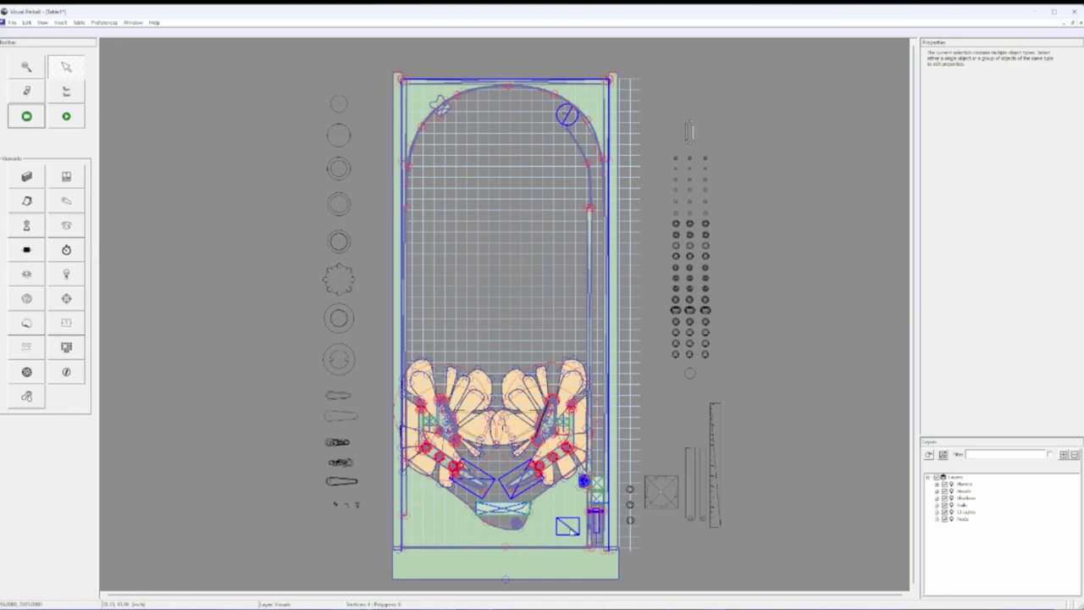
Drag the square object right and the timer right and down, beside the playfield.
right_click(963, 497)
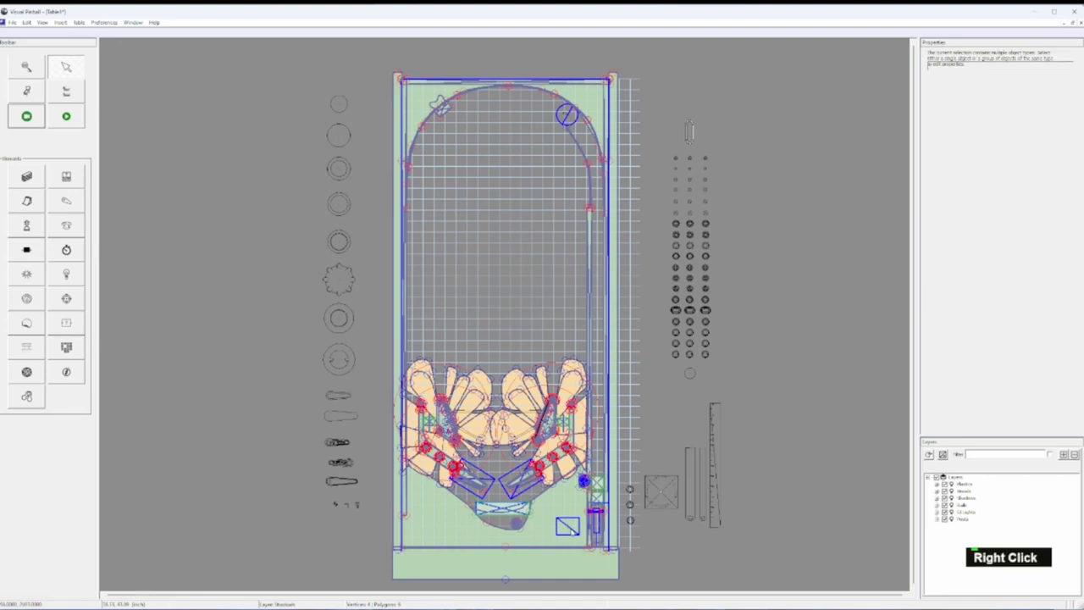
right_click(572, 528)
click(593, 495)
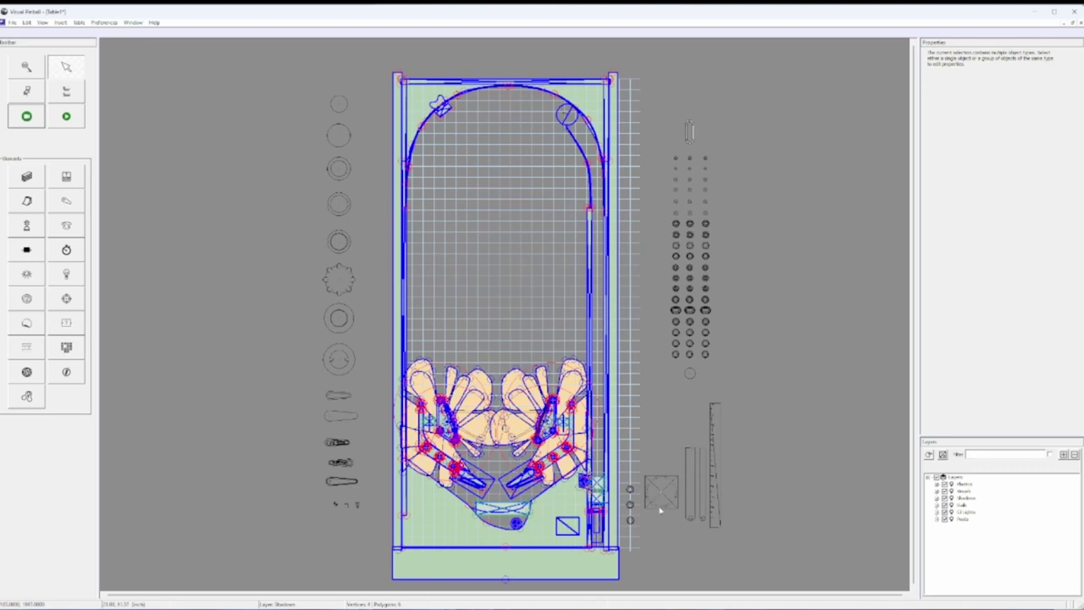
click(660, 509)
drag(661, 508, 694, 508)
click(628, 481)
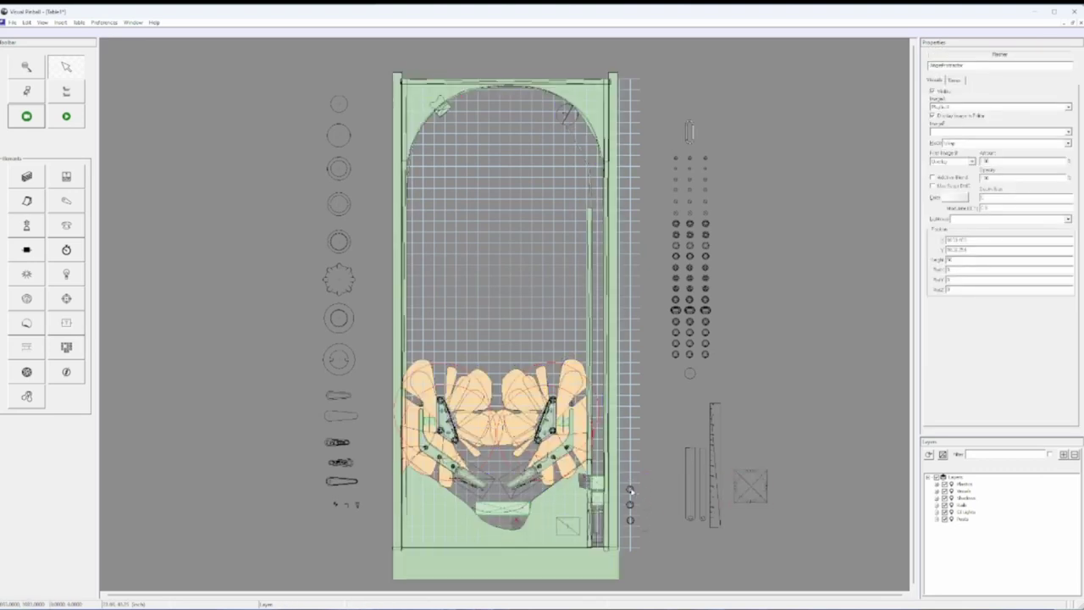
click(630, 490)
drag(630, 492, 675, 516)
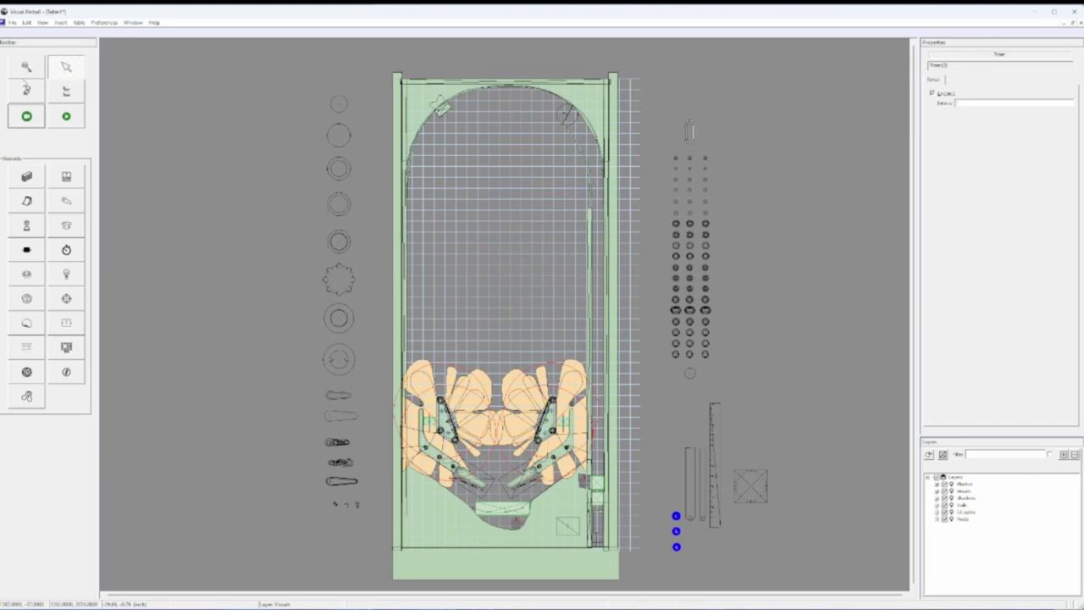
Zoom in on the playfield's upper-right corner, then zoom back out.
click(27, 66)
click(613, 126)
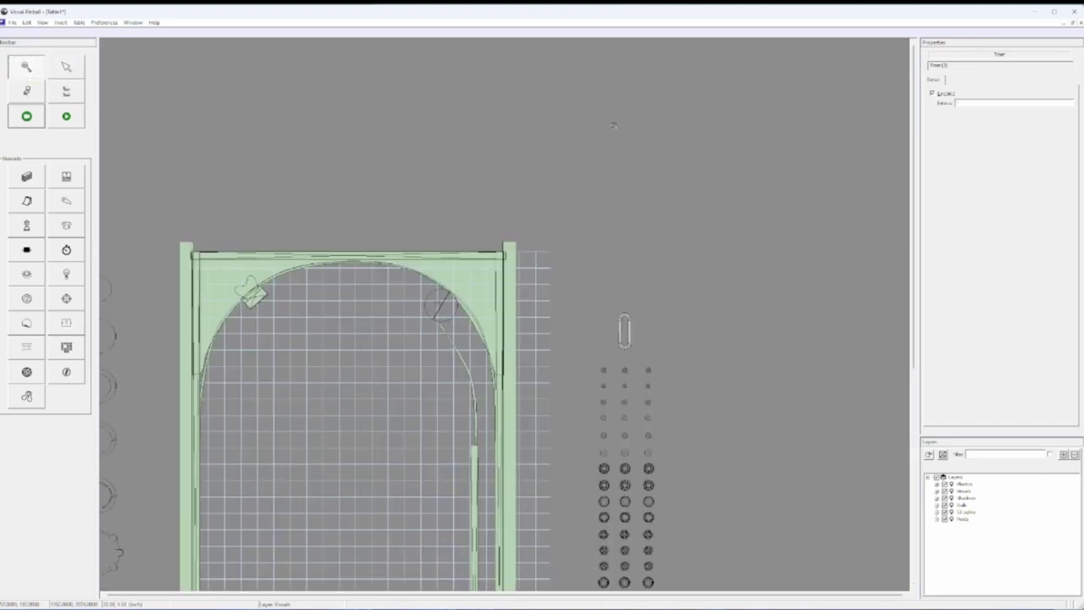
click(510, 323)
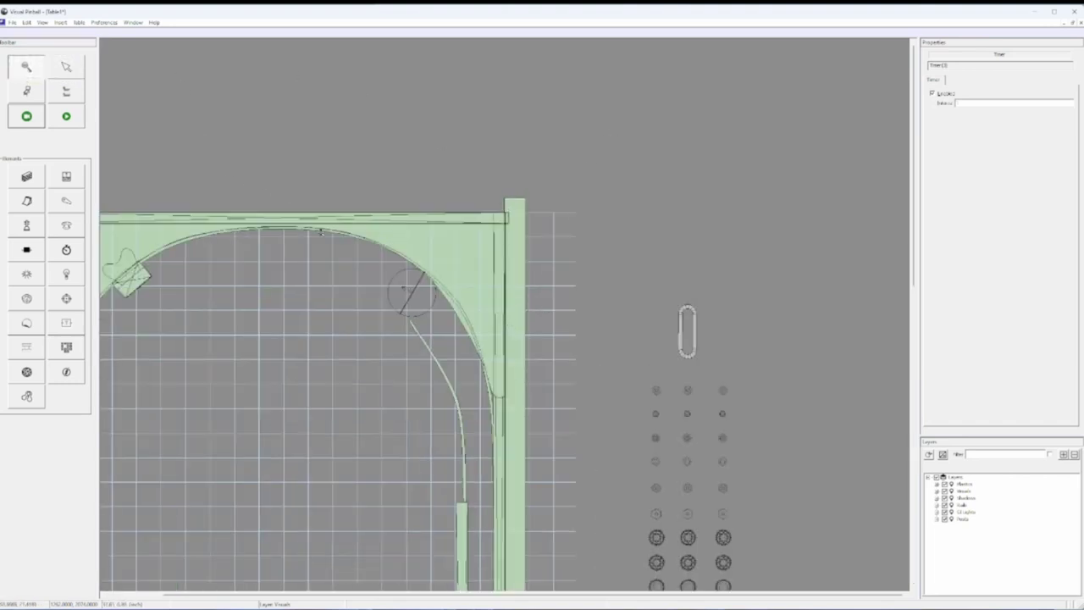
right_click(290, 207)
right_click(484, 298)
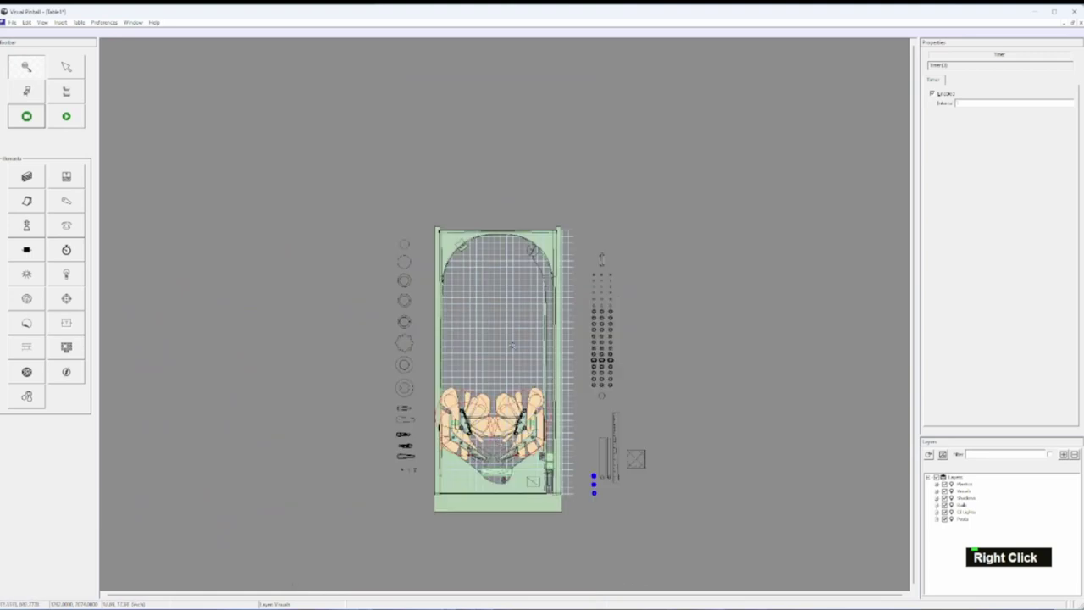
click(535, 364)
click(66, 66)
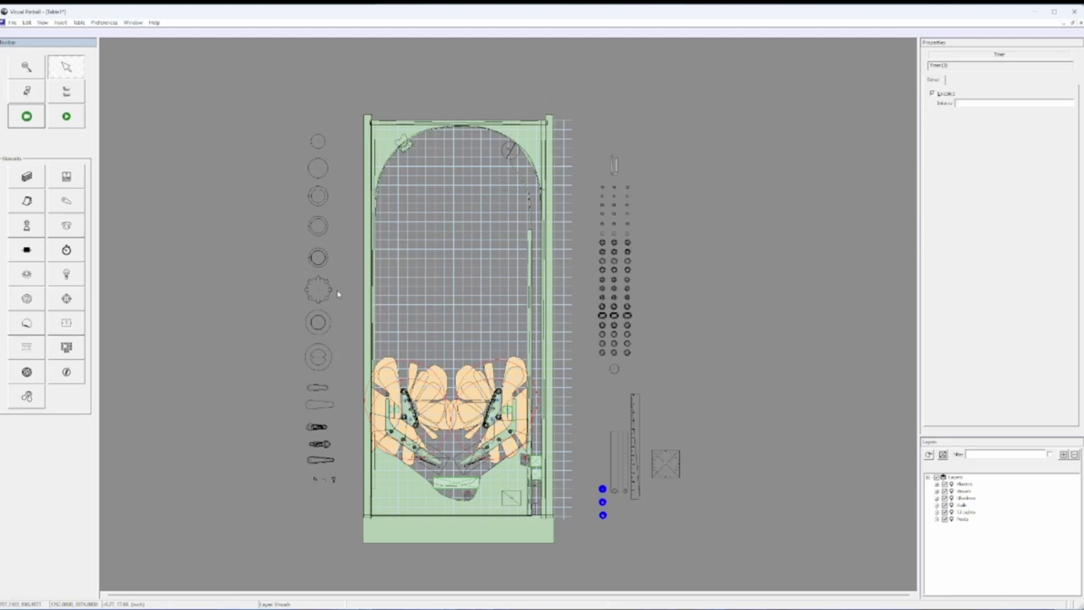
scroll(578, 478, up, 1)
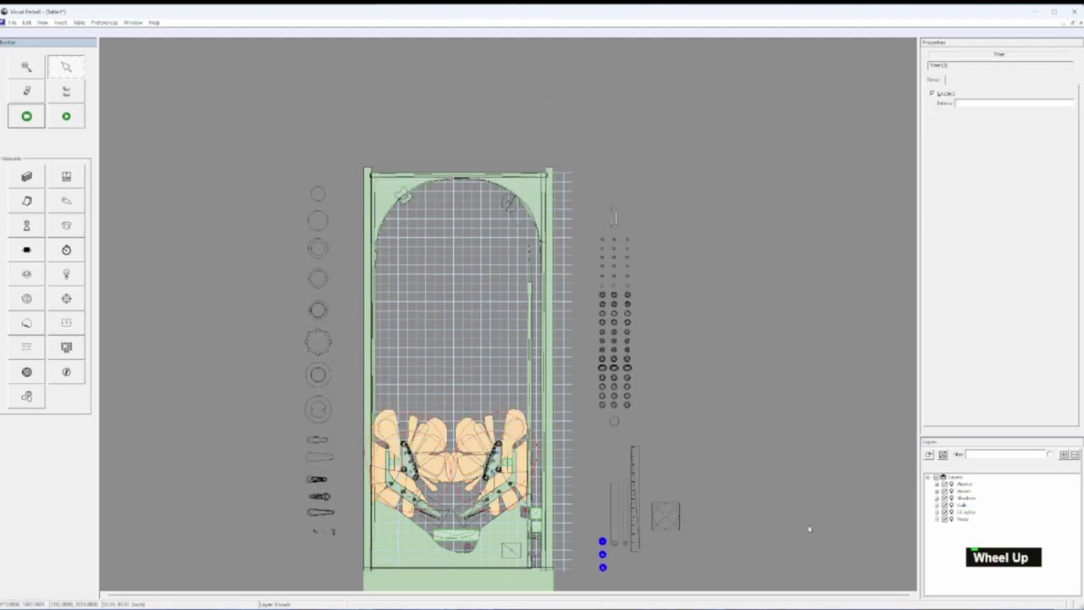
scroll(508, 454, down, 3)
scroll(516, 433, up, 2)
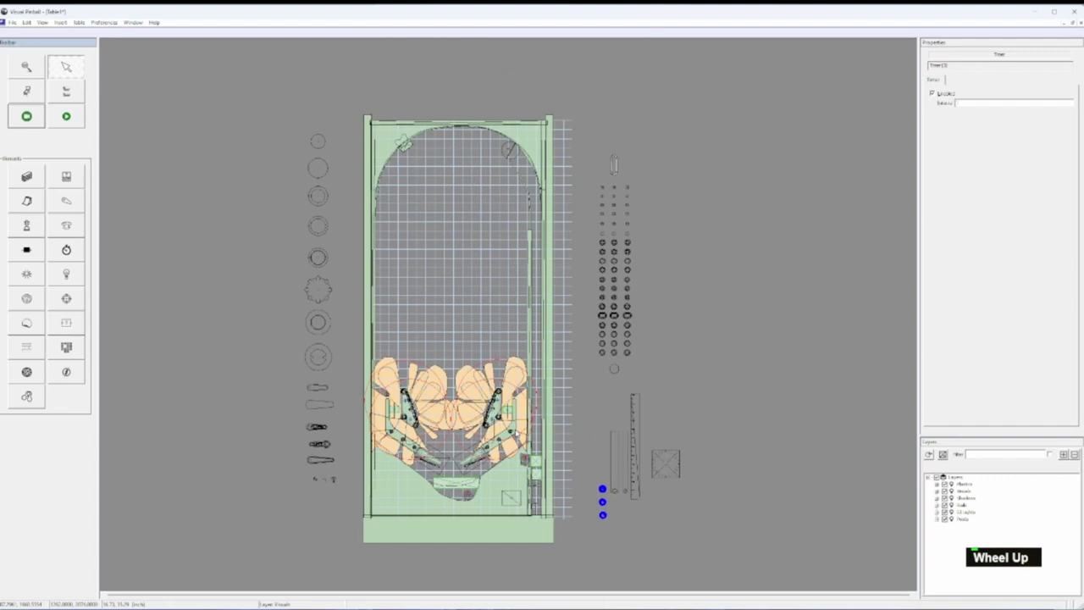
click(966, 490)
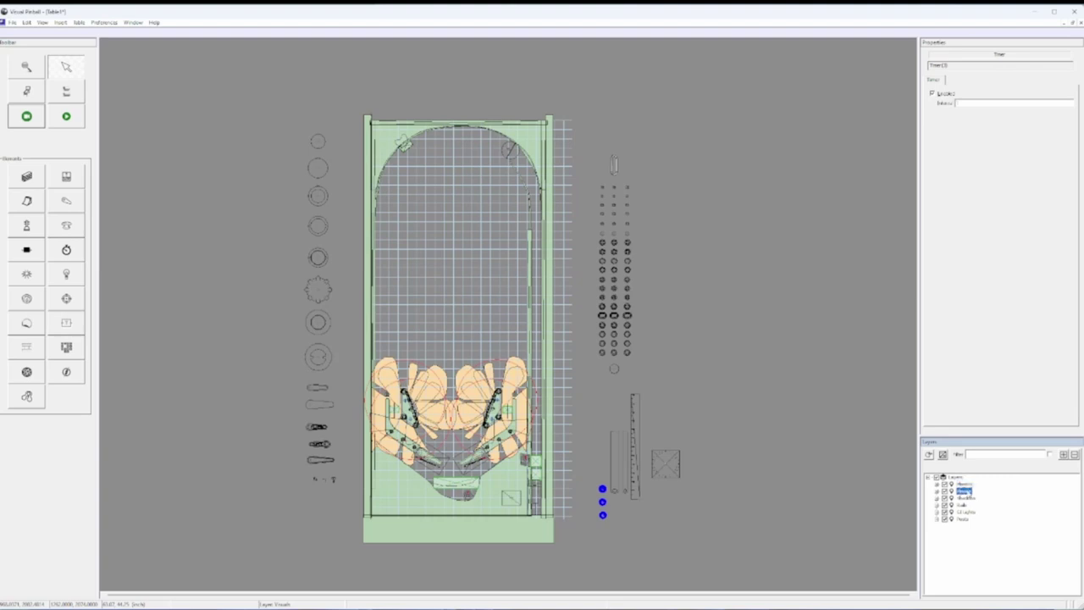
click(966, 498)
click(966, 505)
click(967, 512)
click(965, 518)
click(26, 66)
click(514, 259)
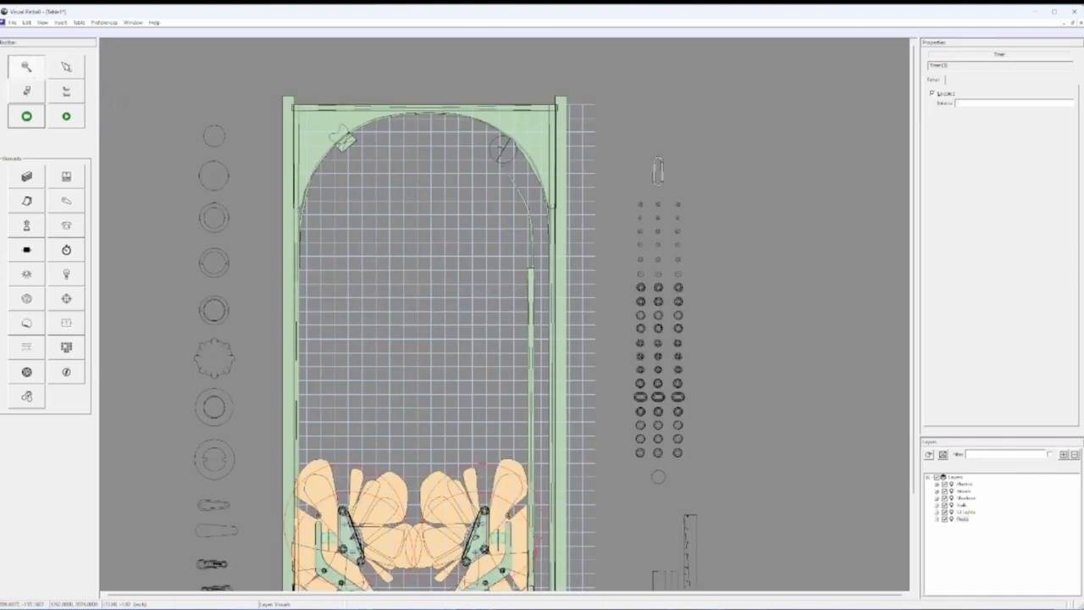
click(66, 66)
click(563, 145)
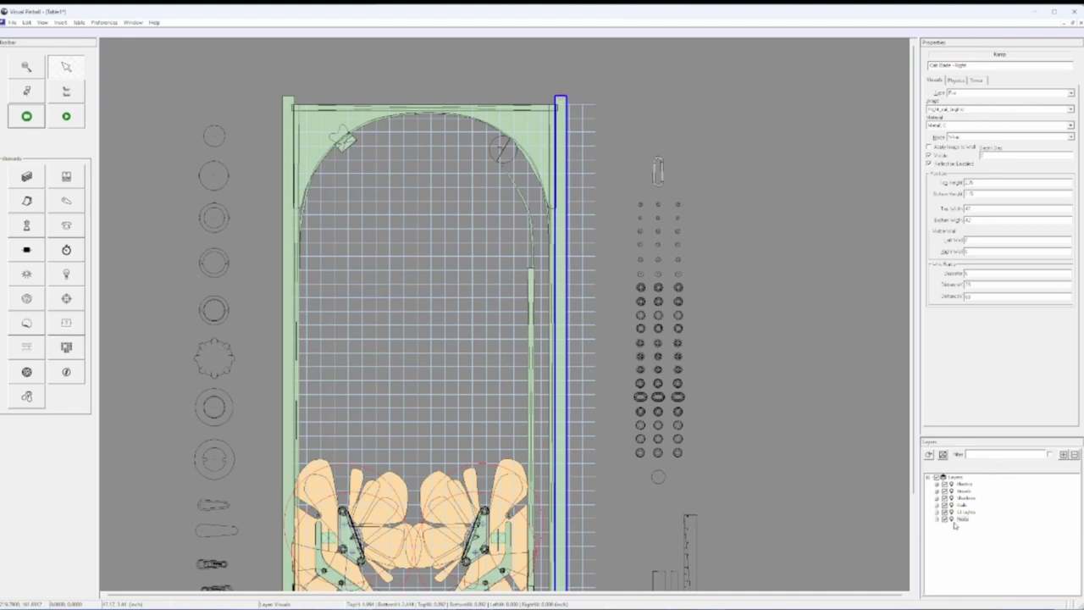
Add a new layer named 'Cabinet parts'.
click(1064, 456)
double_click(970, 526)
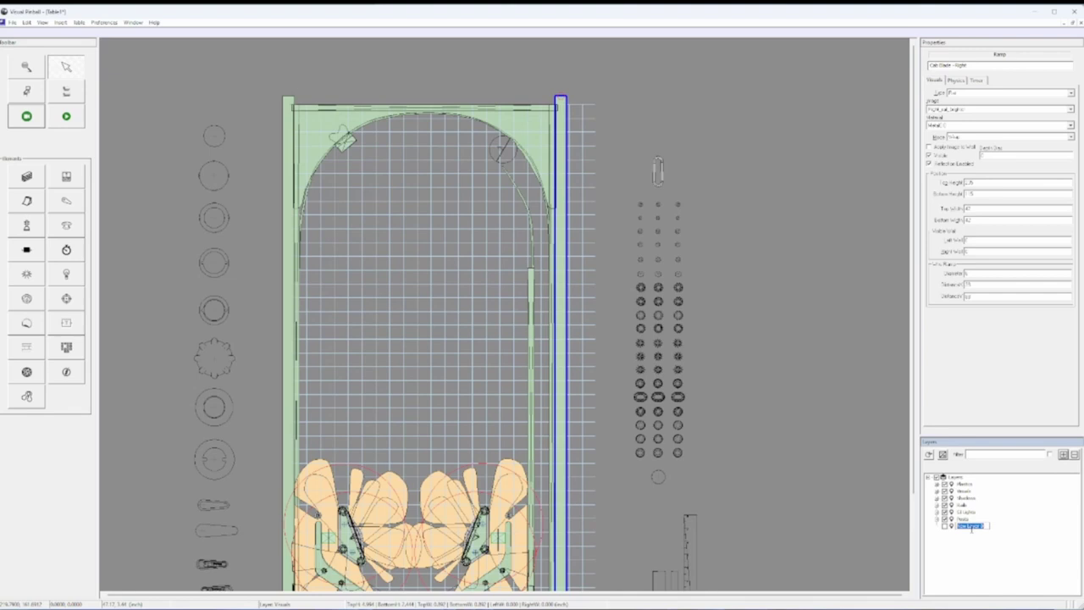
text(Cabine)
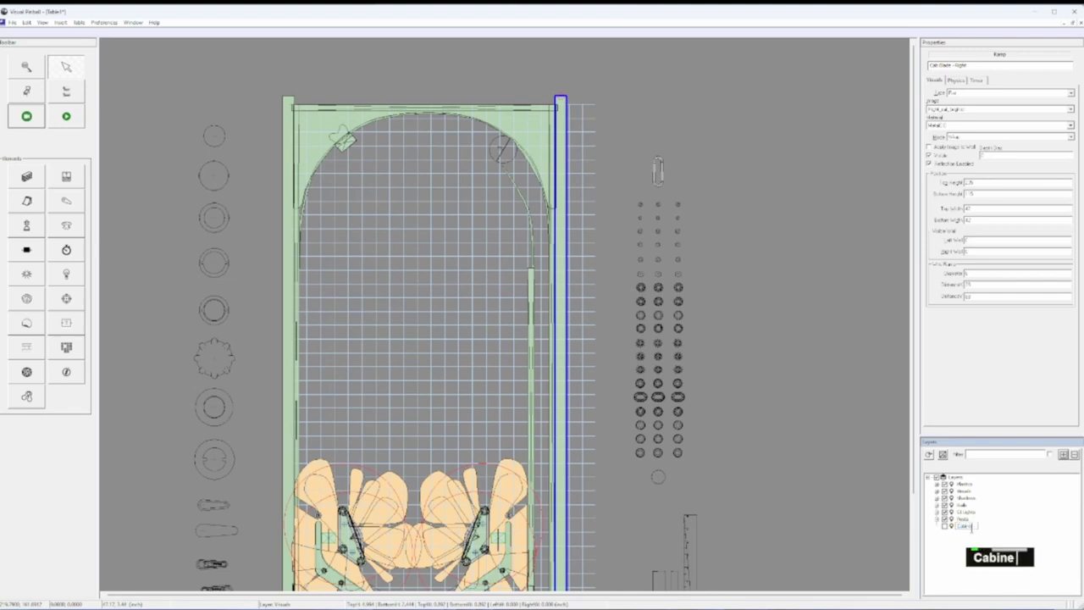
text(t parts)
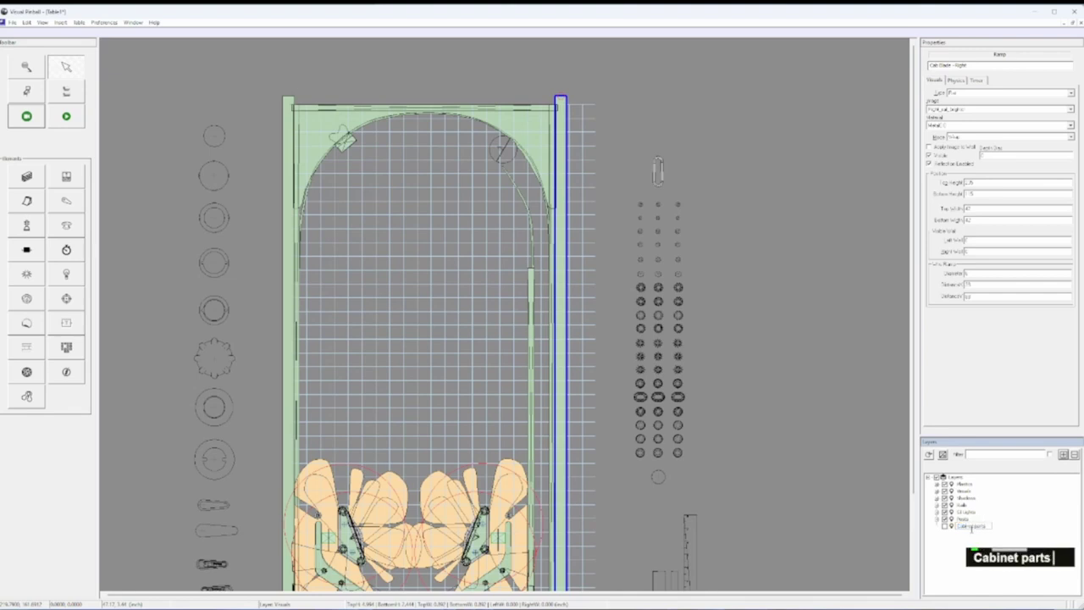
key(Return)
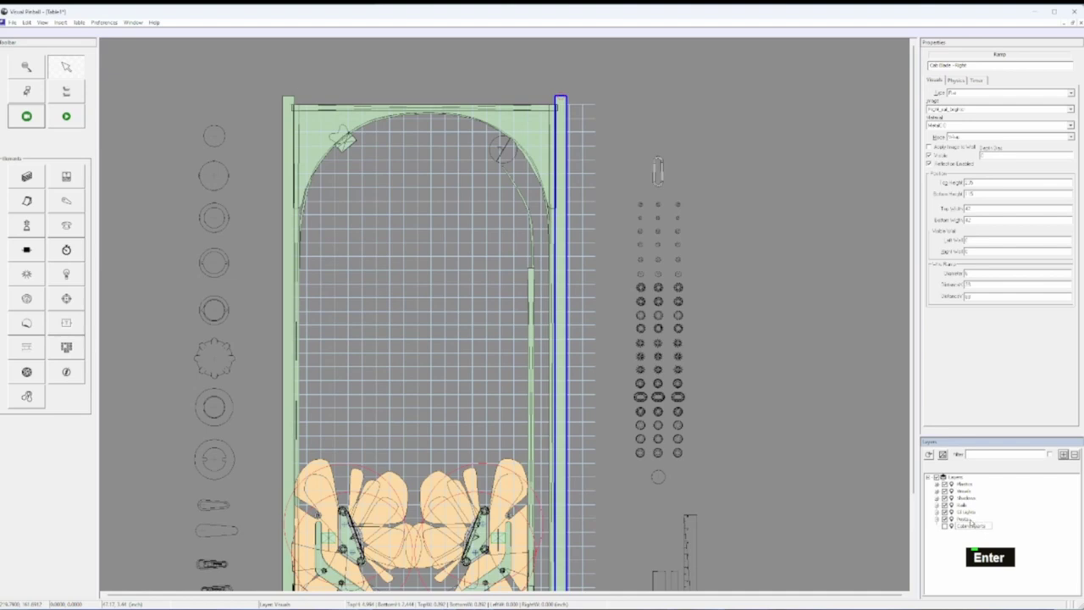
click(968, 519)
double_click(974, 526)
Assign Cab Blade - Right to Cabinet parts and drag it out to the wider right edge.
click(564, 188)
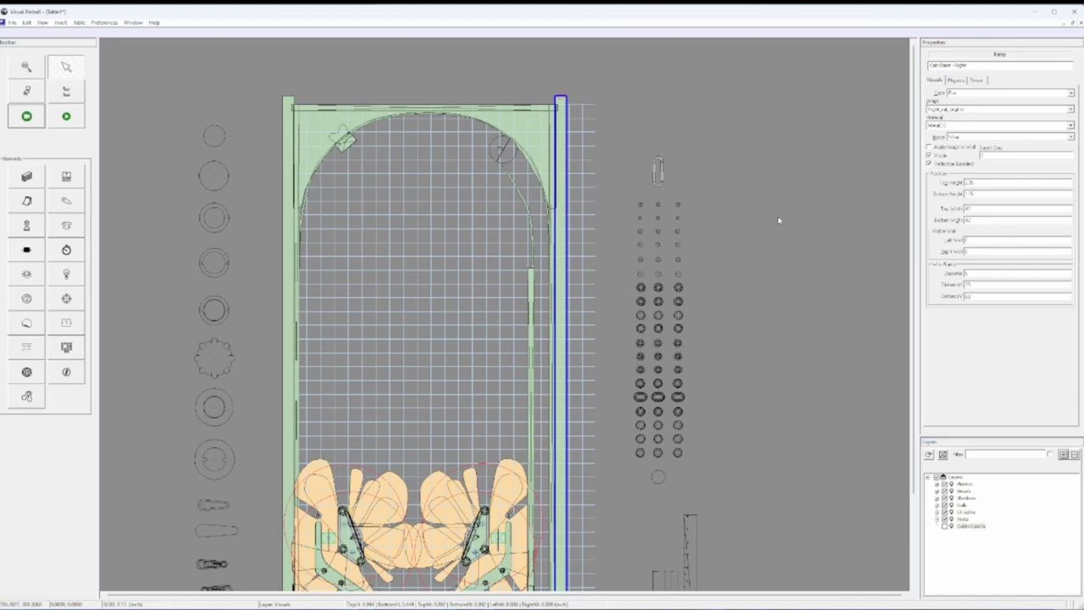
right_click(559, 225)
mouse_move(595, 376)
click(730, 427)
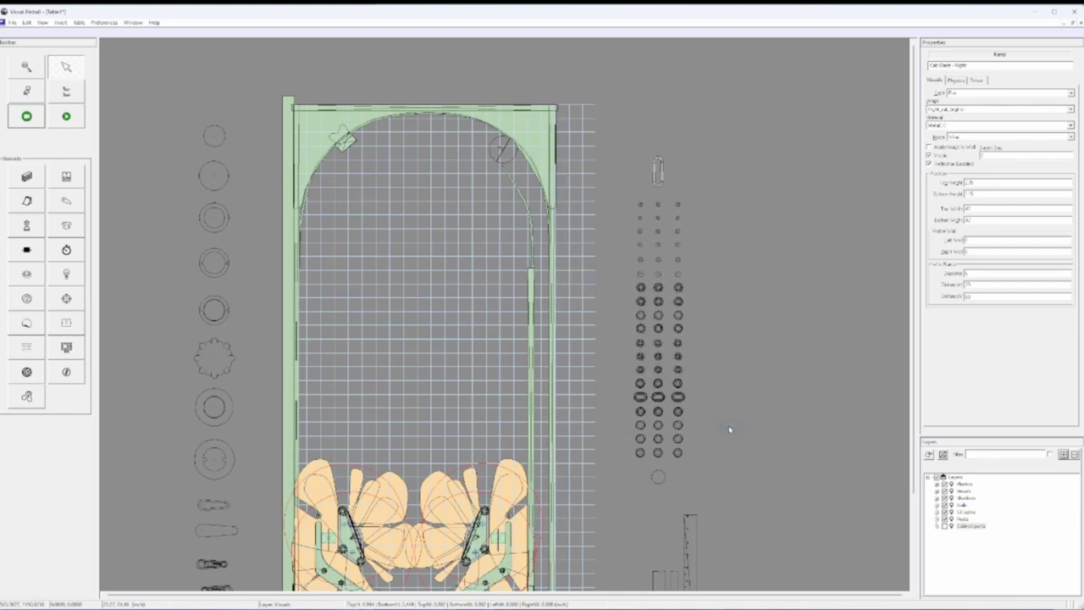
click(945, 526)
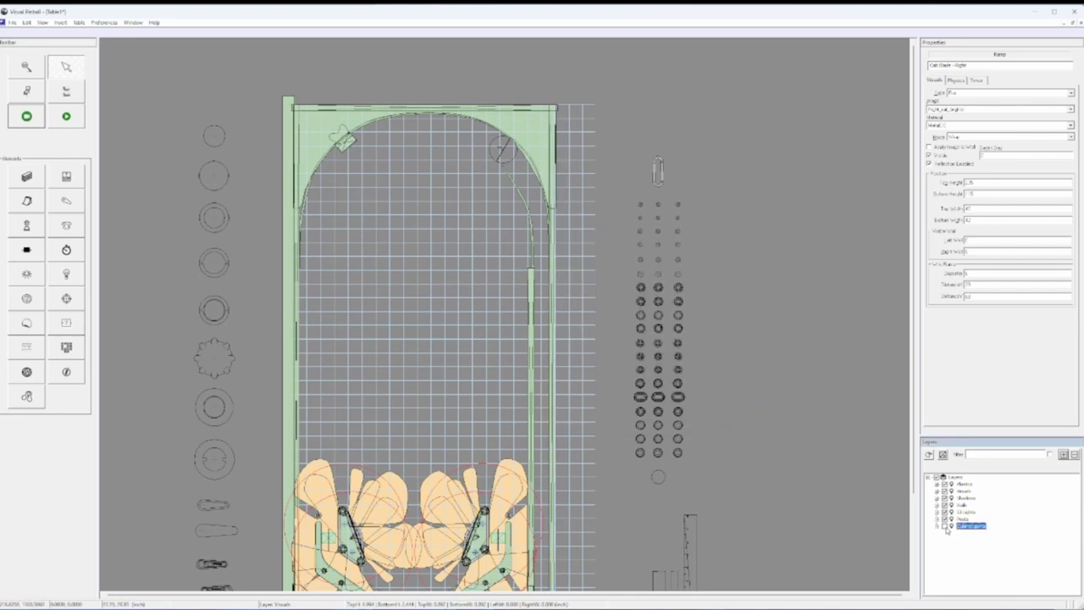
click(565, 250)
drag(565, 249, 604, 250)
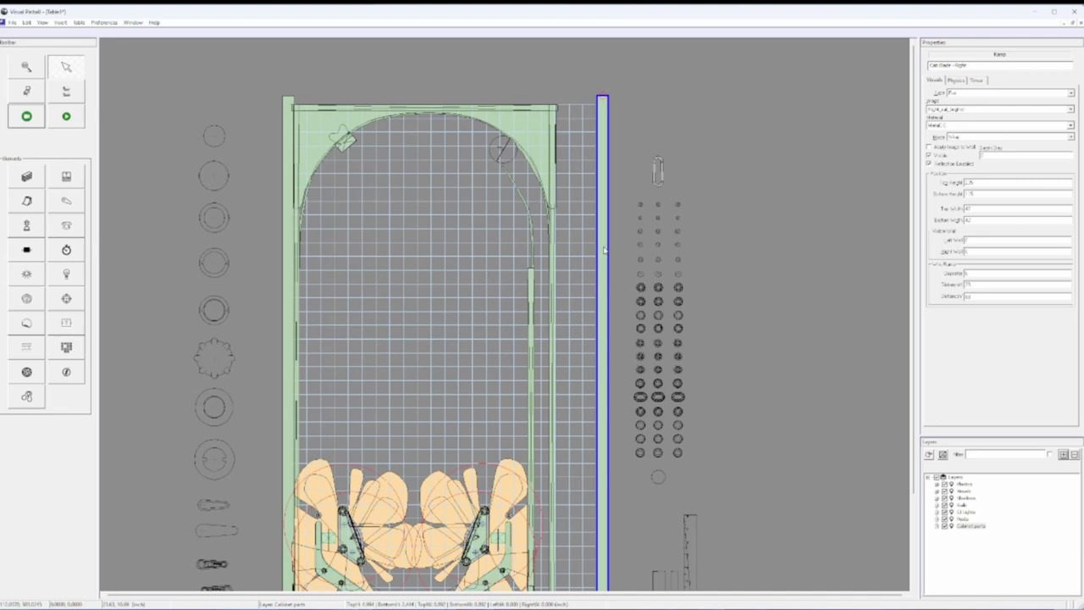
Drag the Wood Rail - Right wall rightward to the widened playfield's outer edge.
click(555, 243)
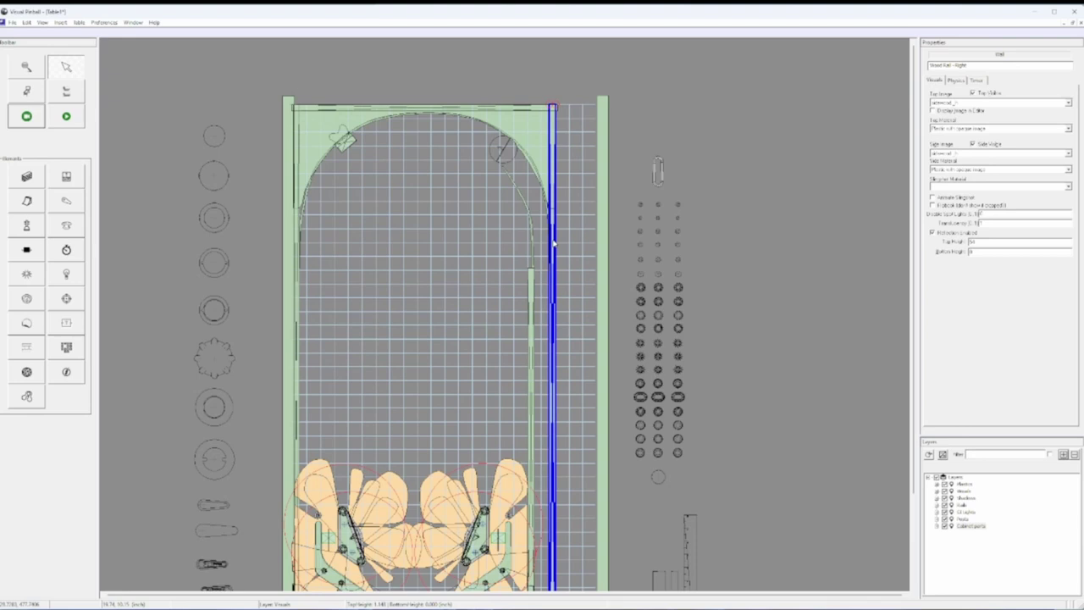
drag(553, 245, 594, 245)
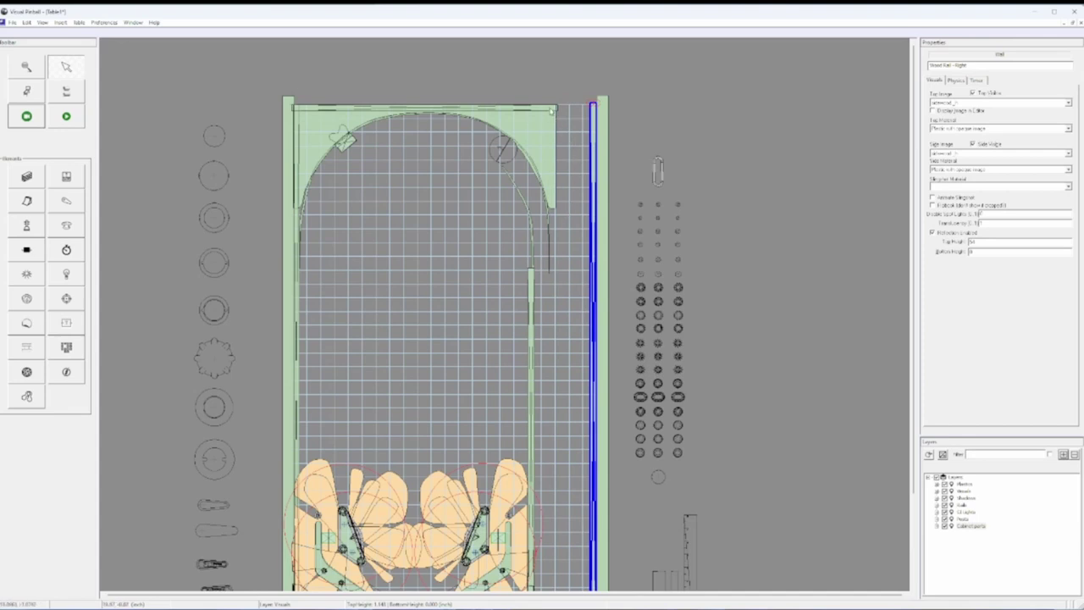
Zoom into the top-right corner and nudge the right wood rail slightly left.
click(550, 108)
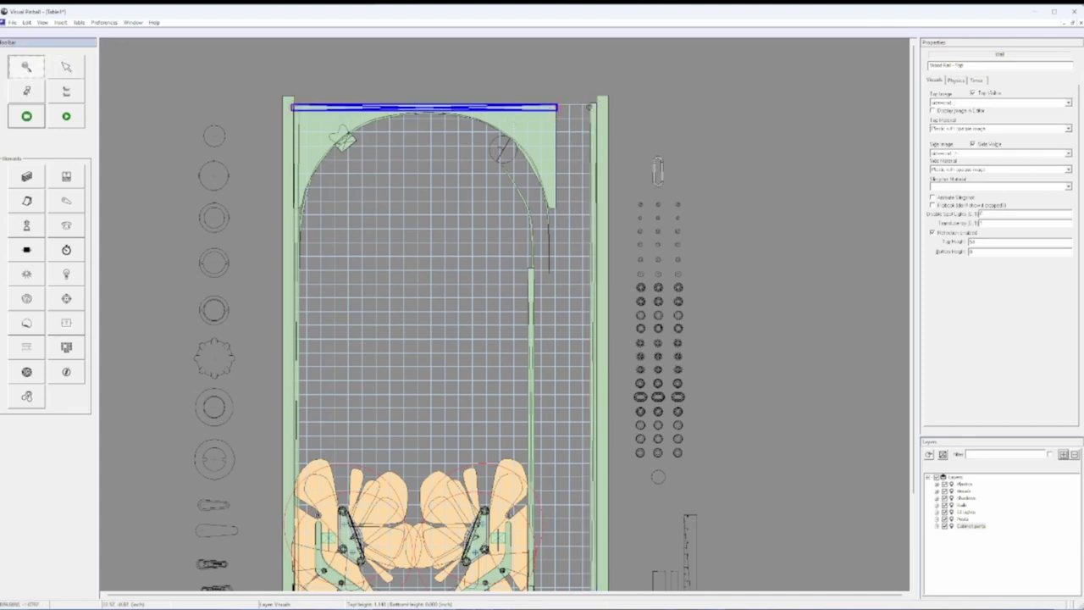
click(563, 105)
click(558, 324)
click(558, 323)
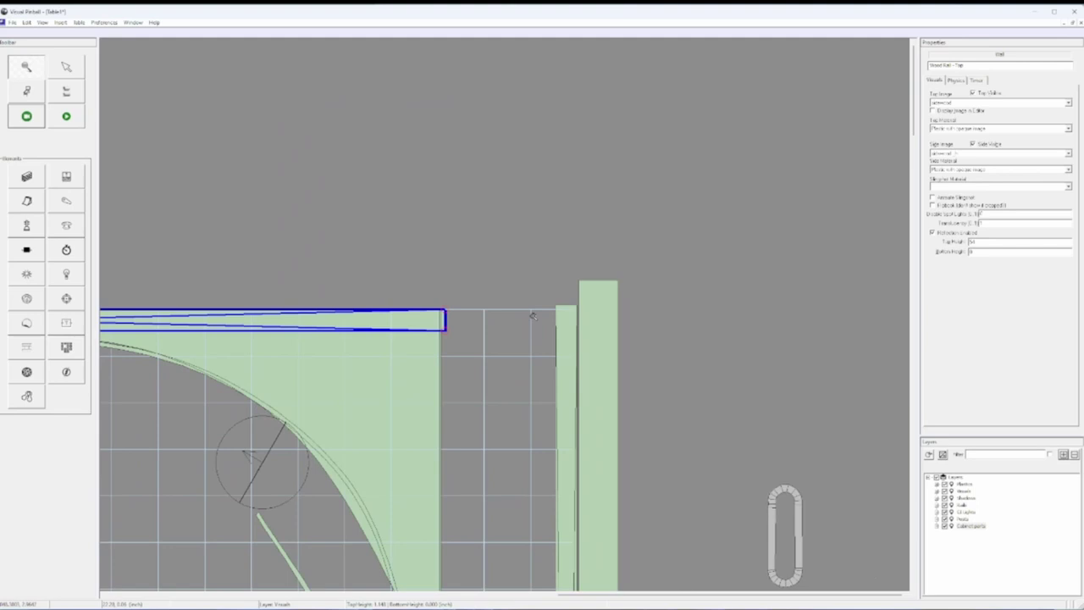
click(536, 318)
click(66, 66)
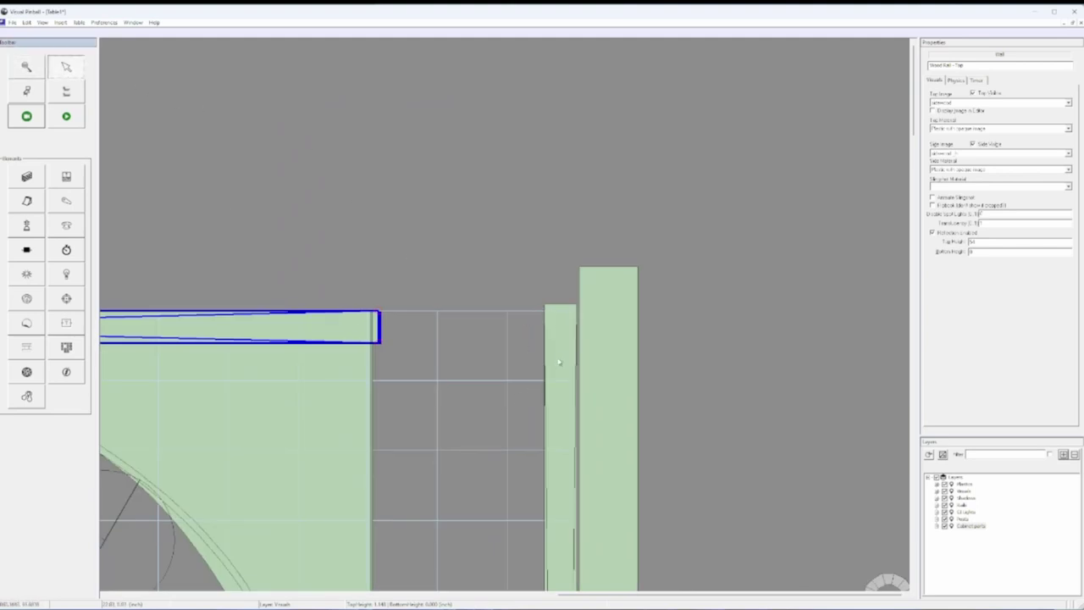
drag(558, 357, 552, 368)
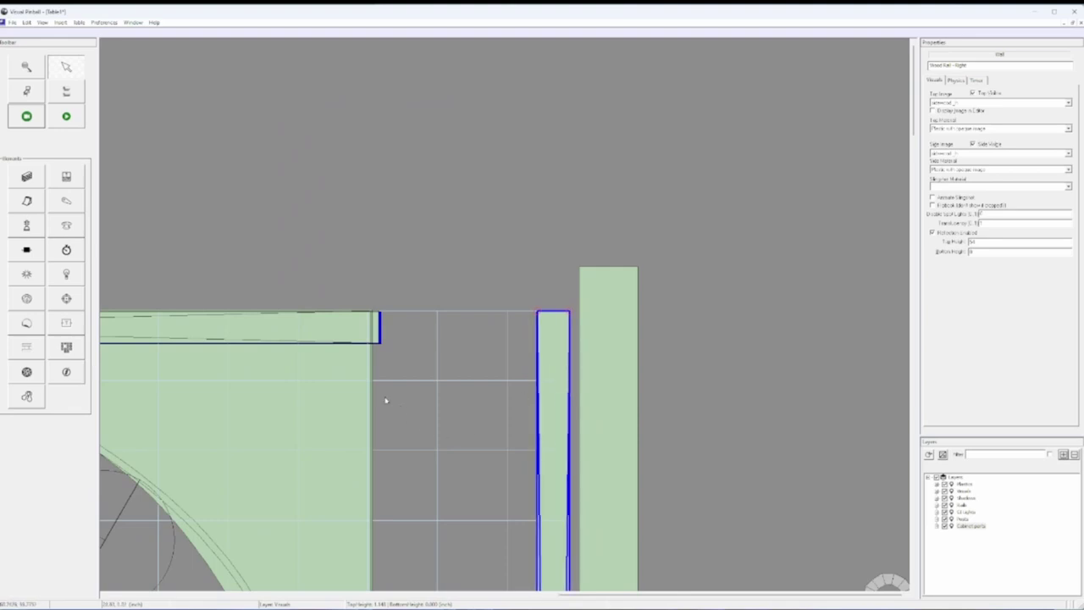
Widen the right side panel out to the rail, nudge the cabinet blade left, and test-play the table.
click(372, 392)
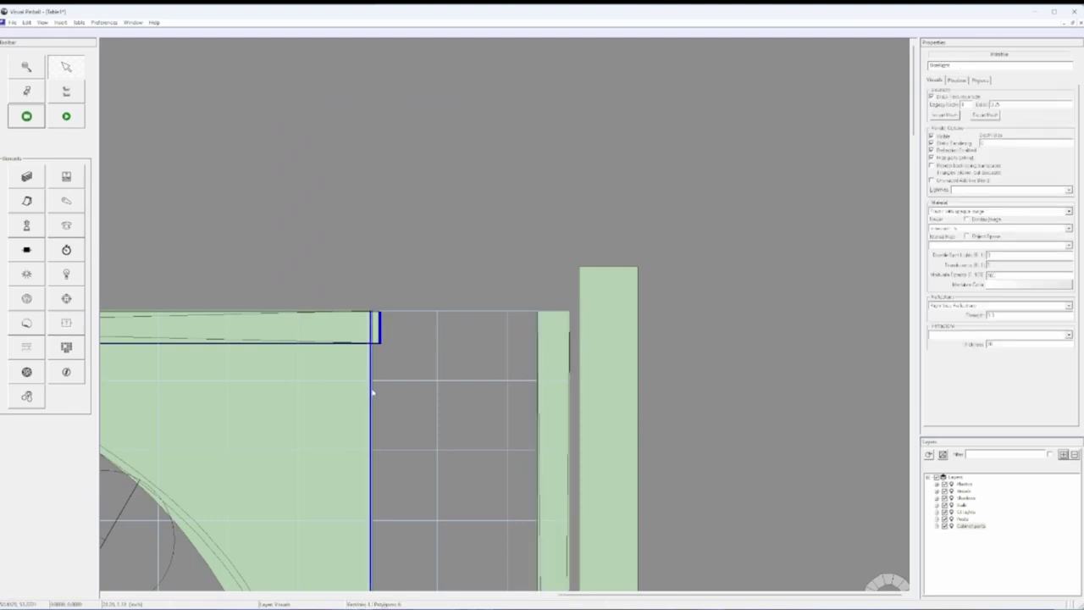
drag(372, 392, 572, 396)
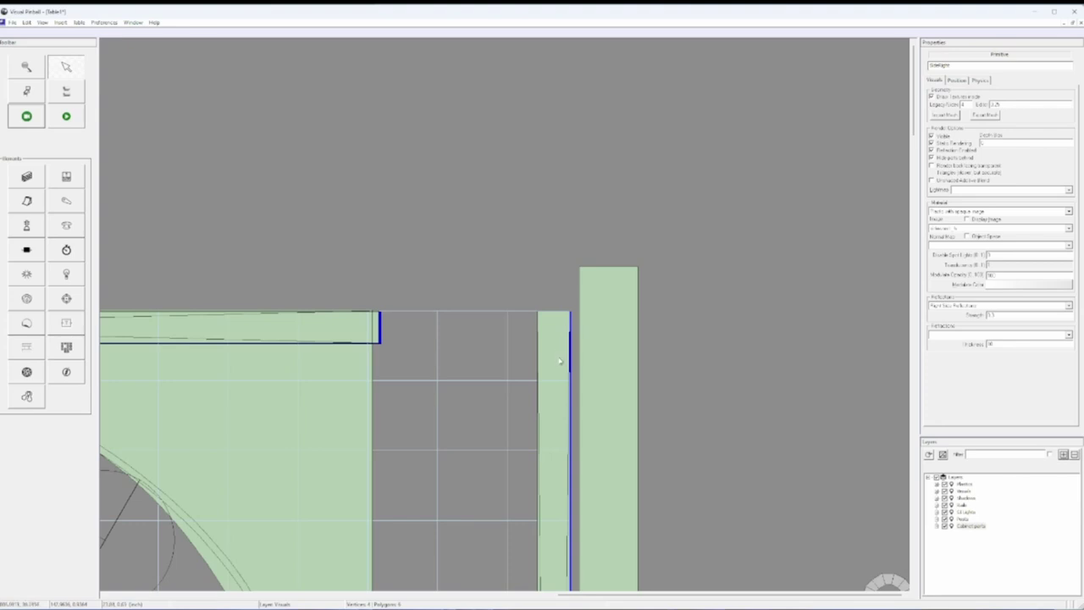
click(596, 385)
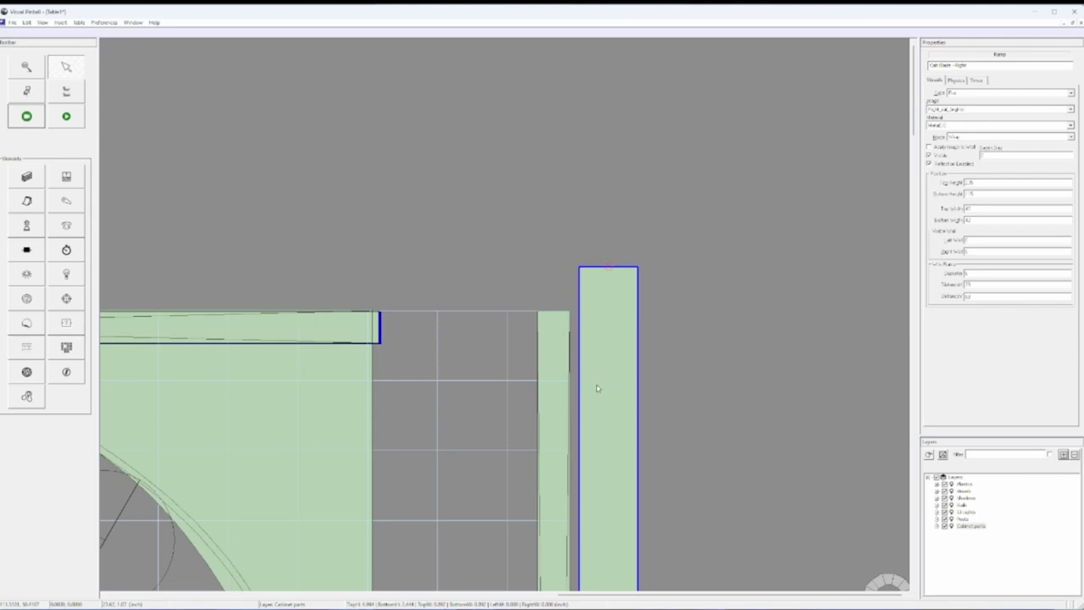
drag(595, 388, 591, 389)
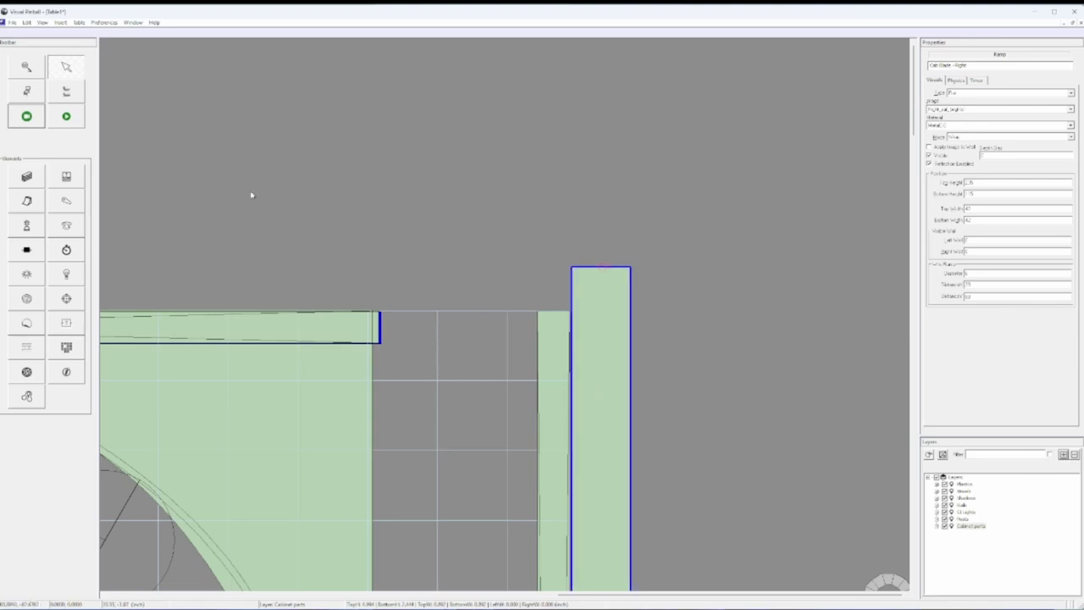
click(68, 118)
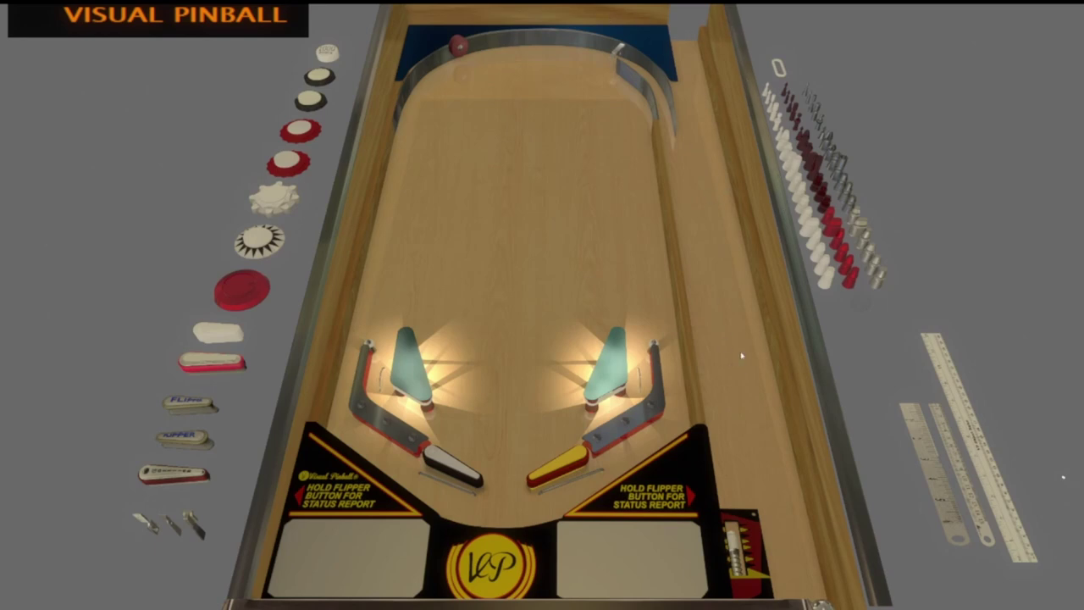
key(Escape)
key(q)
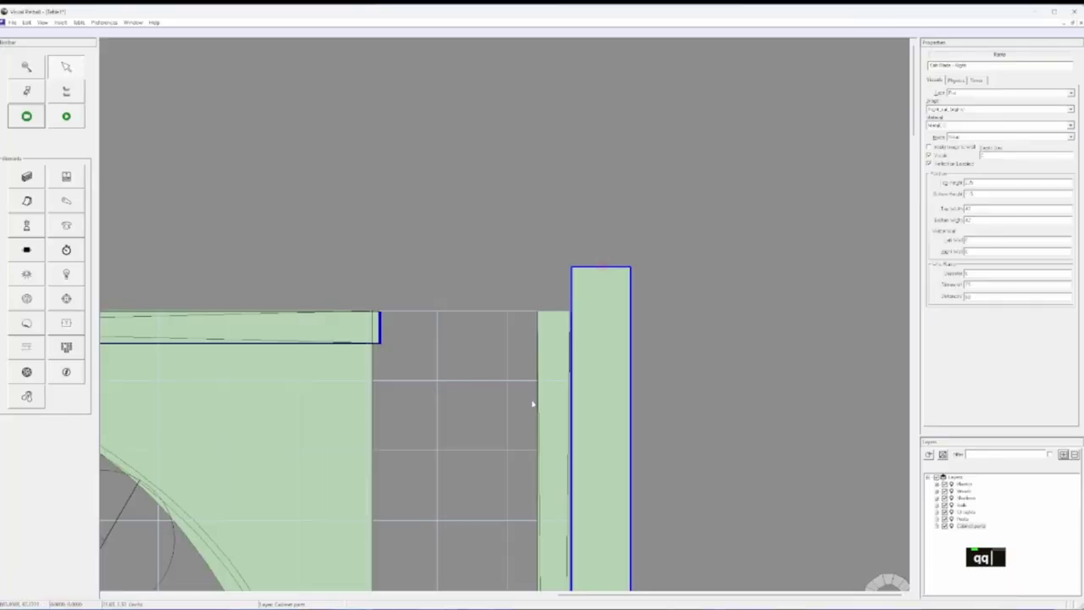
Drag both right corner points of Wood Rail - Top across to the right rail, then zoom back out.
click(379, 334)
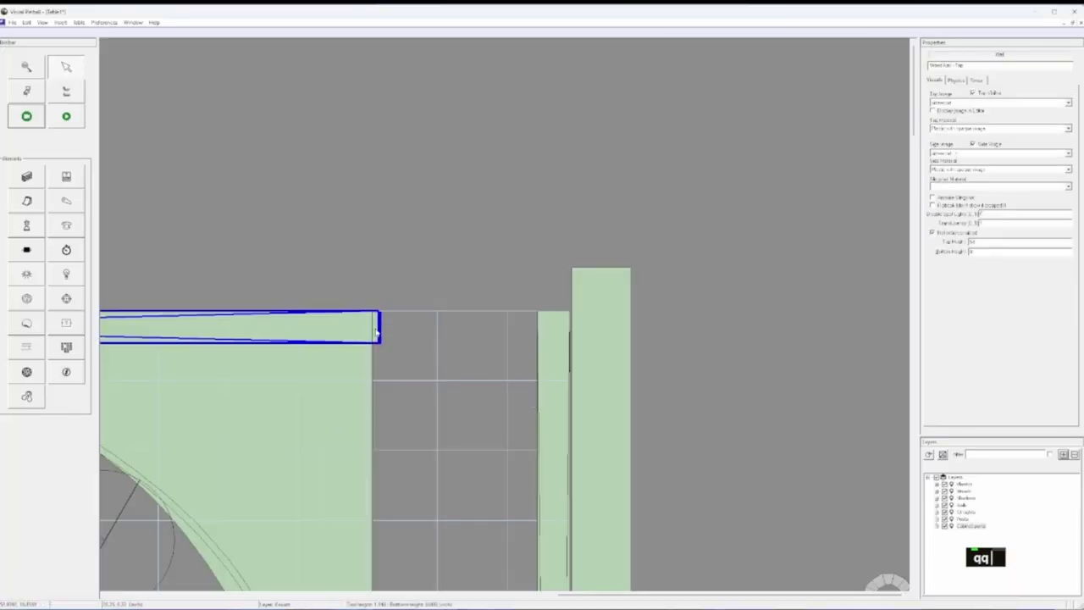
click(387, 311)
drag(412, 312, 538, 313)
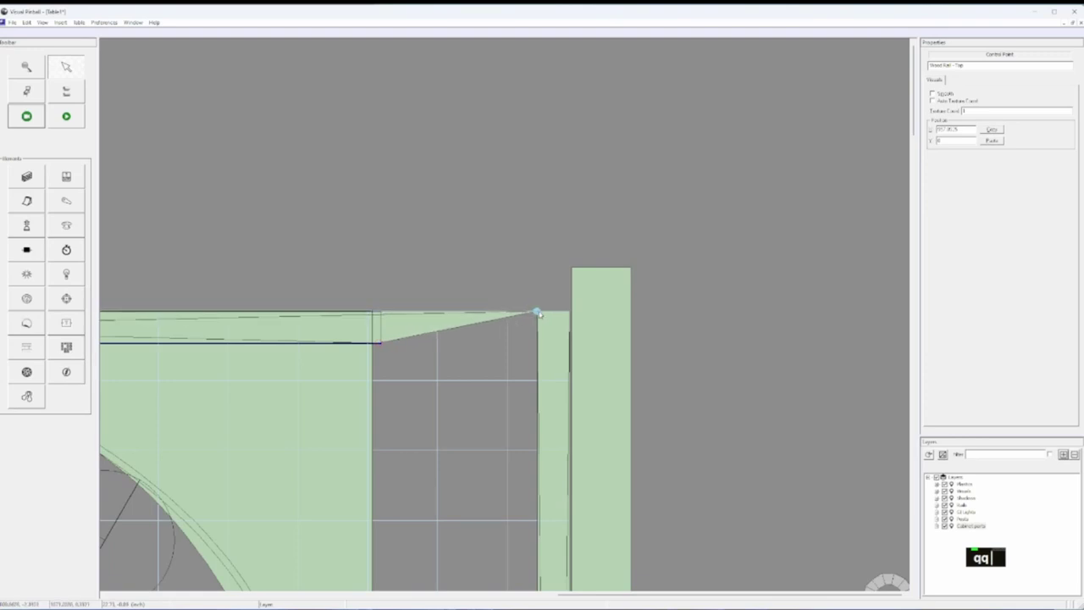
drag(381, 346, 538, 346)
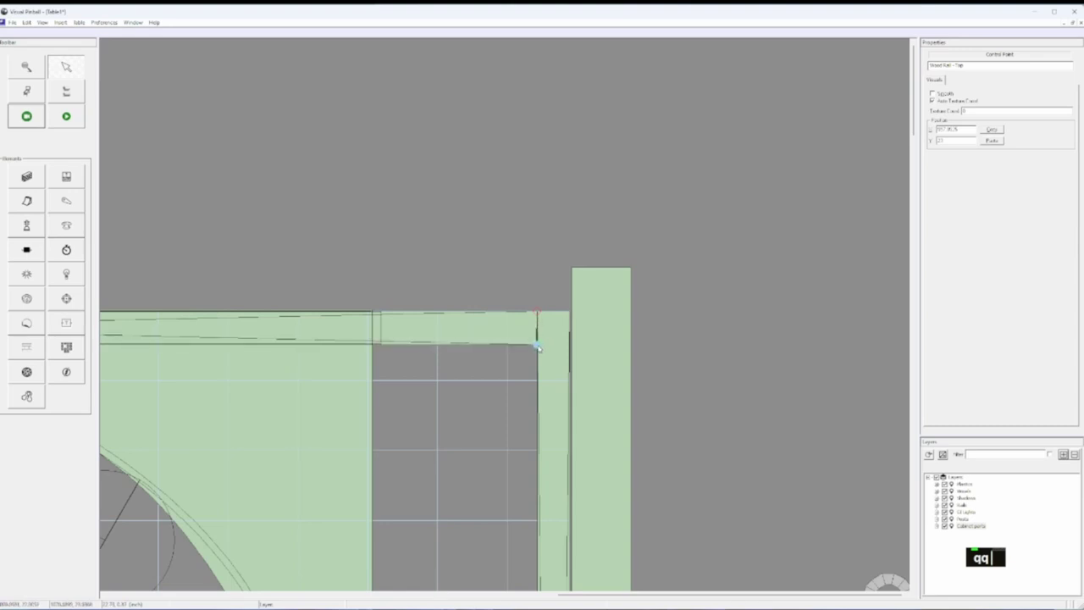
drag(537, 346, 536, 348)
scroll(406, 419, down, 3)
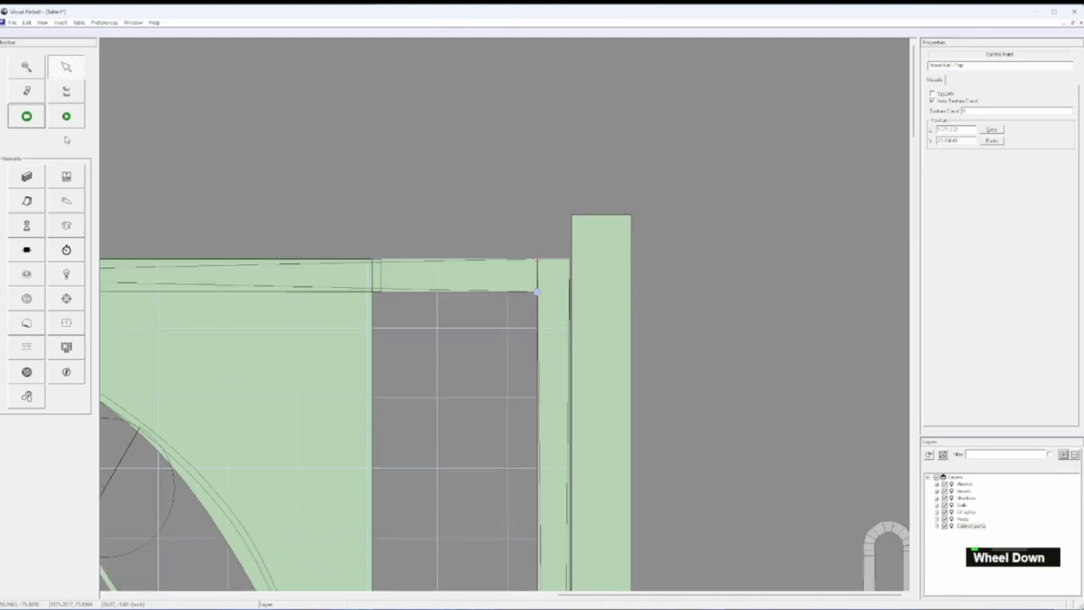
click(28, 69)
right_click(311, 374)
right_click(382, 426)
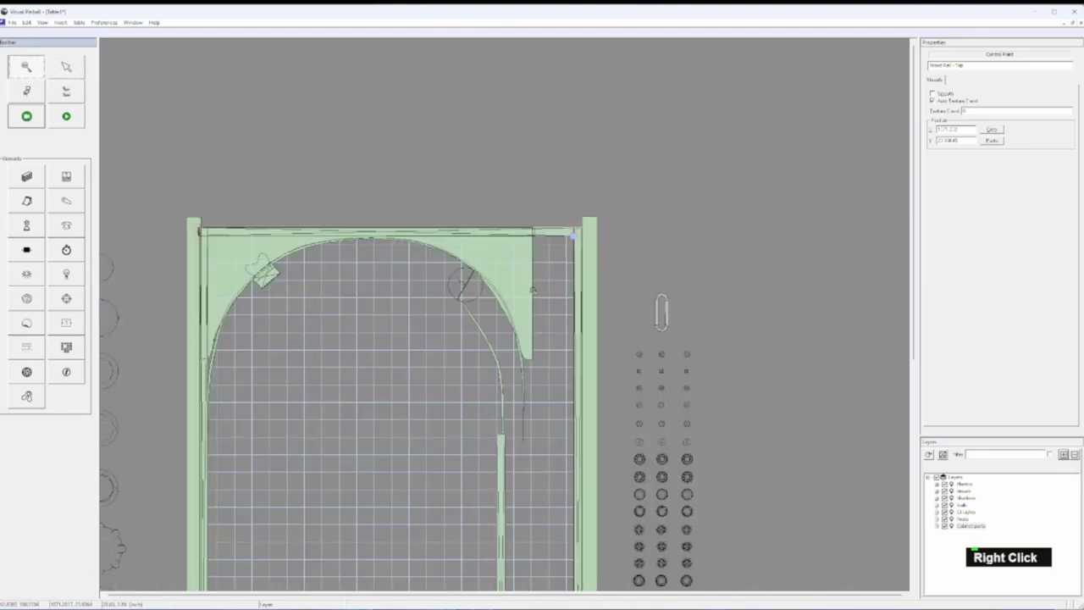